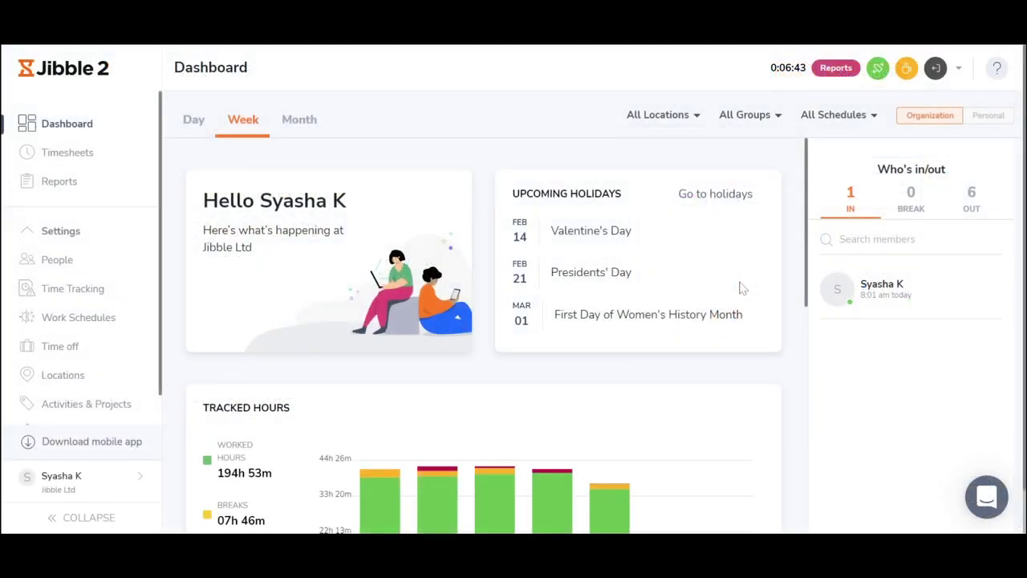
# Open the Time Tracking settings page from the Settings section of the sidebar
pyautogui.click(97, 290)
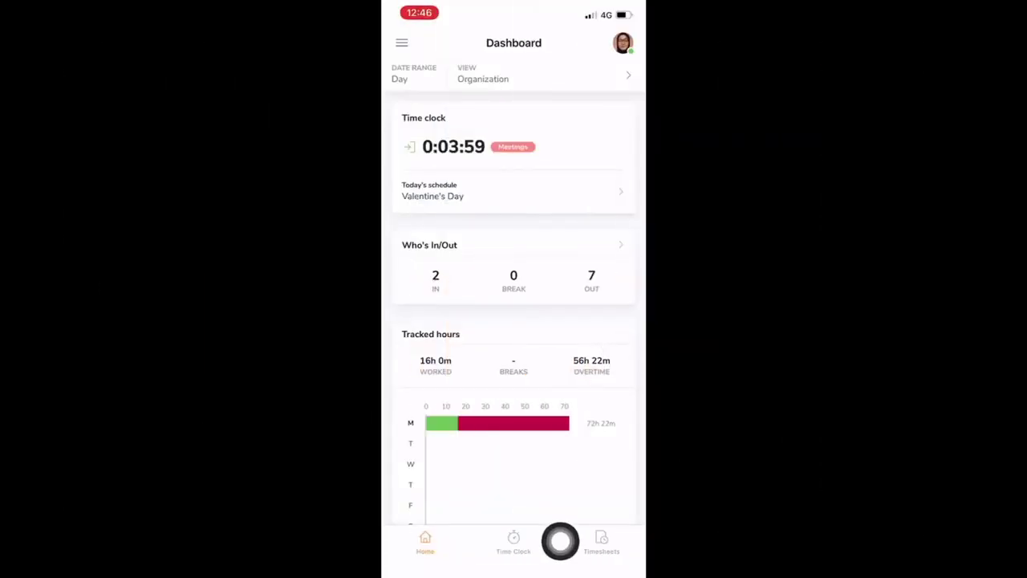
# Switch the mobile app to its Time Clock screen with the Meetings timer running
pyautogui.click(556, 543)
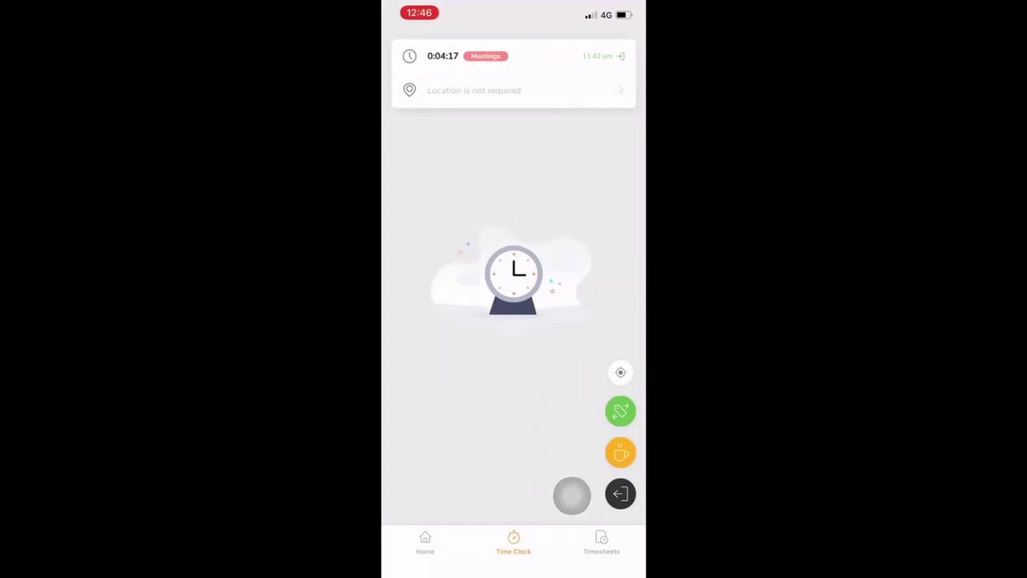
pyautogui.moveTo(571, 495); pyautogui.dragTo(619, 493)
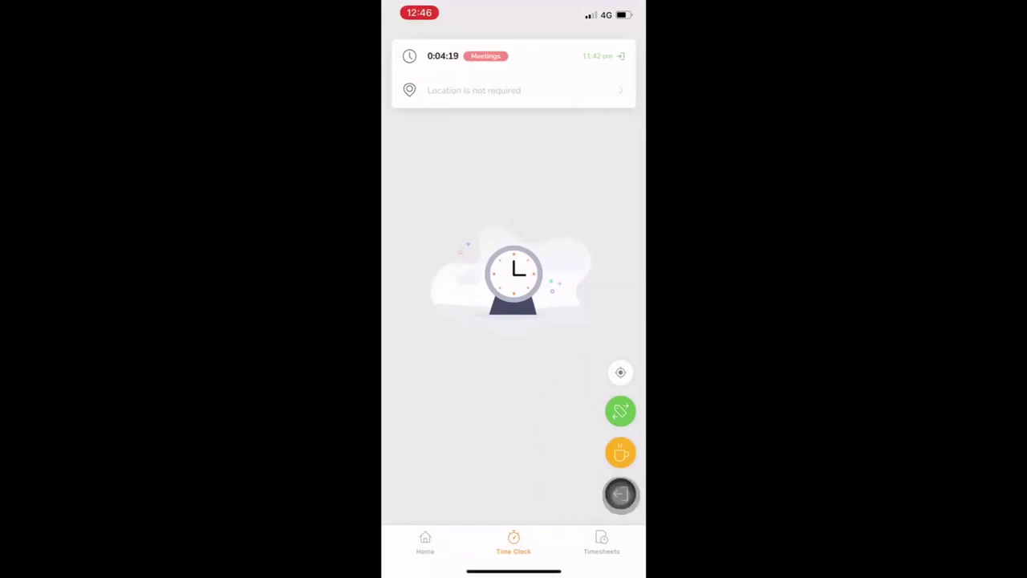
# Clock in with a verification selfie under the Meetings activity and Project Ace
pyautogui.click(620, 493)
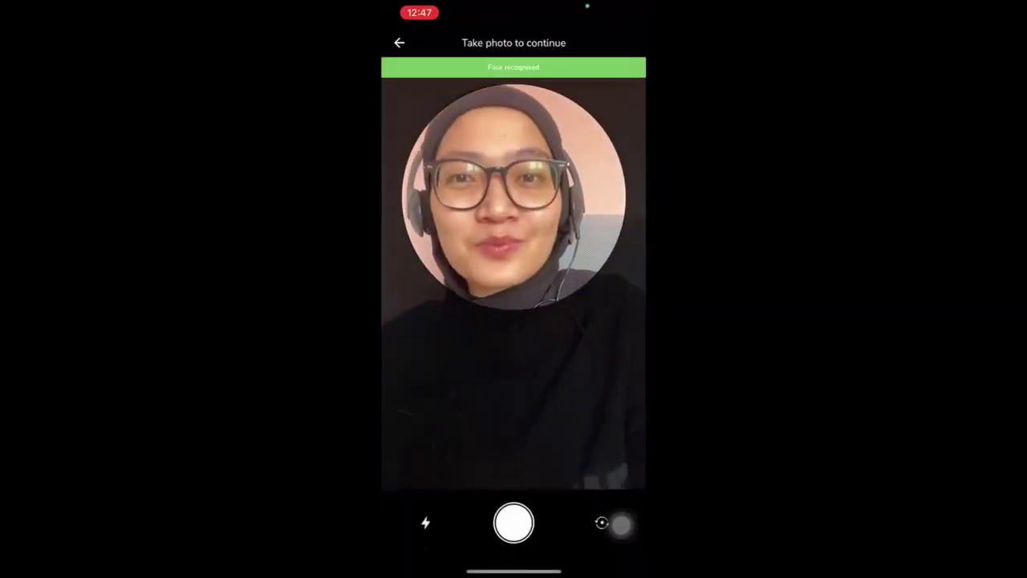
pyautogui.click(513, 522)
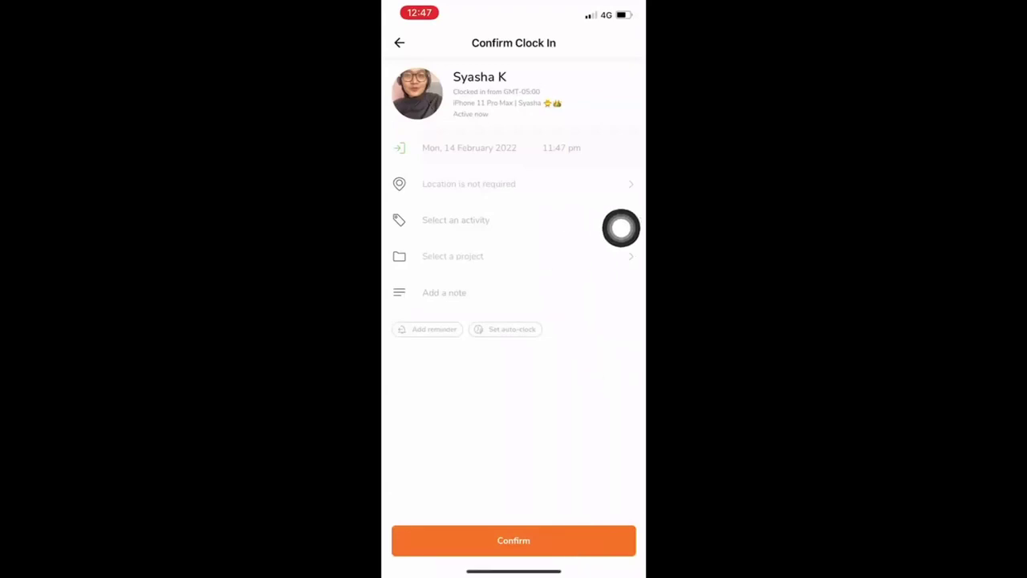
pyautogui.click(619, 224)
pyautogui.click(621, 232)
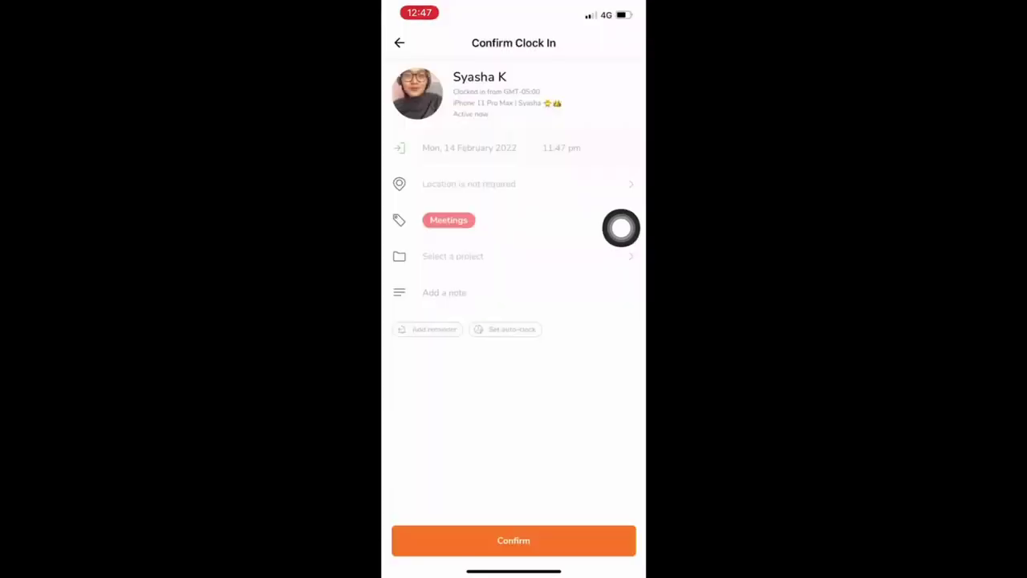
pyautogui.click(621, 224)
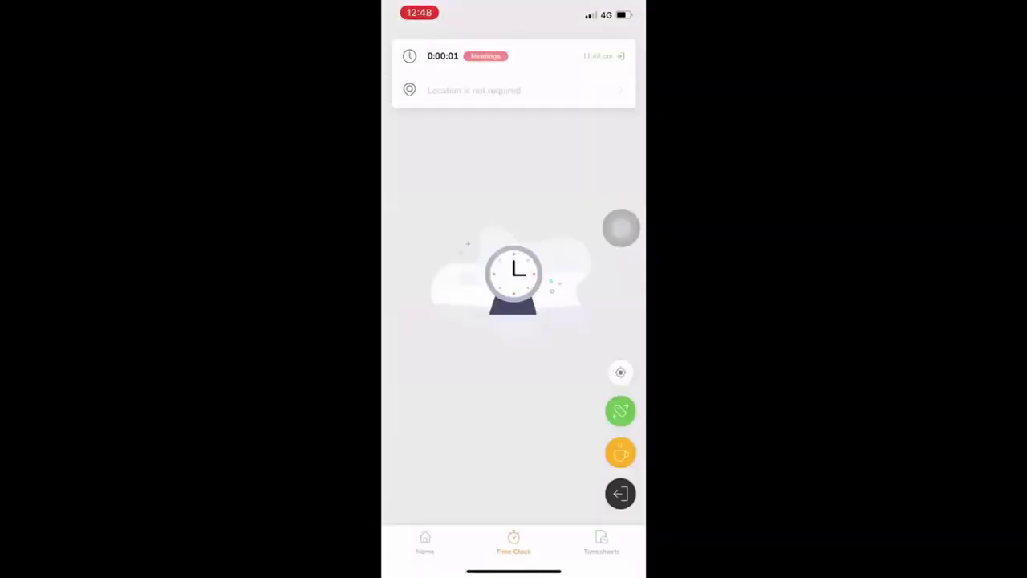
# Switch the phone to Kiosk Mode from the avatar menu and confirm
pyautogui.click(621, 78)
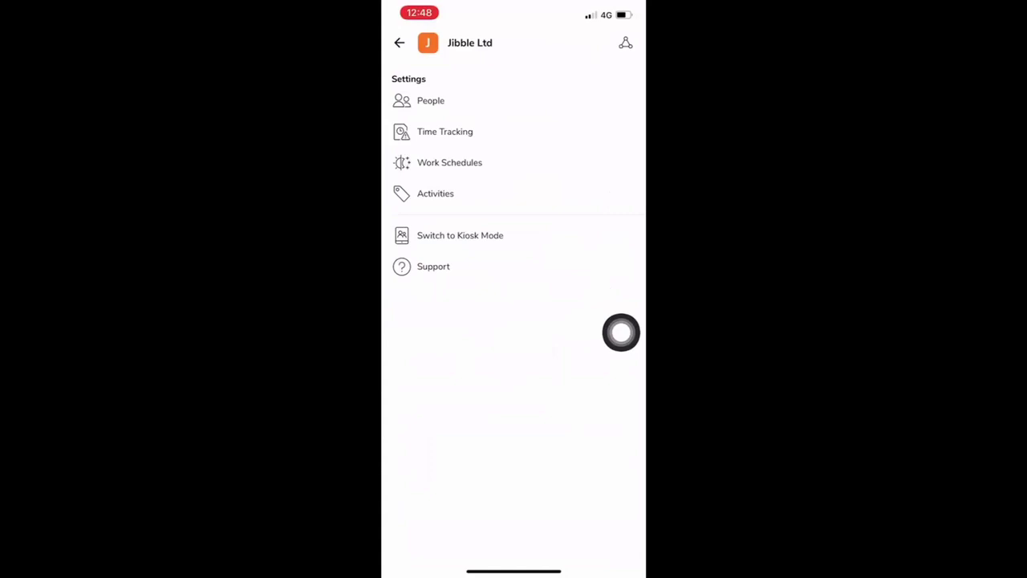
pyautogui.click(621, 235)
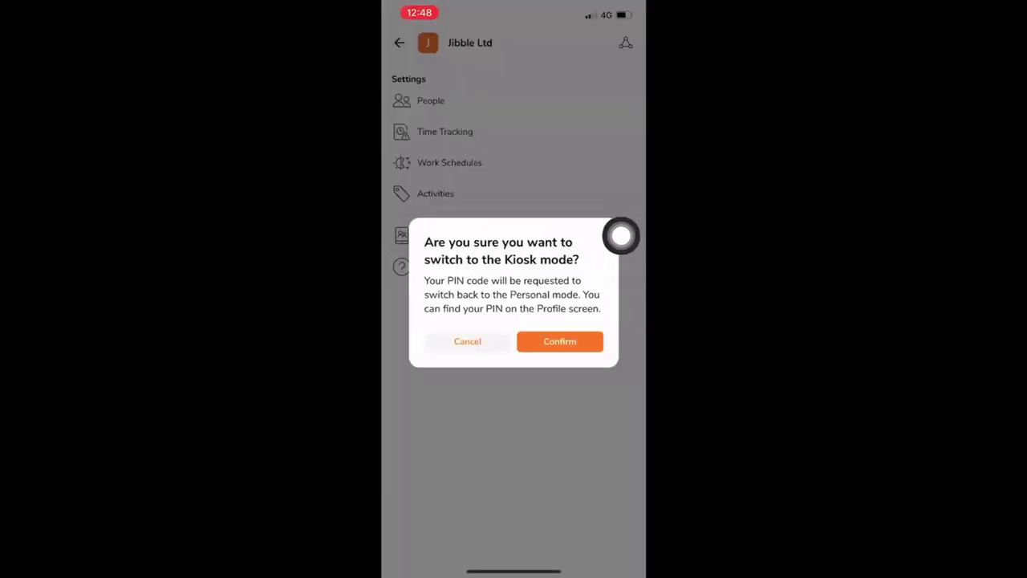
pyautogui.click(621, 235)
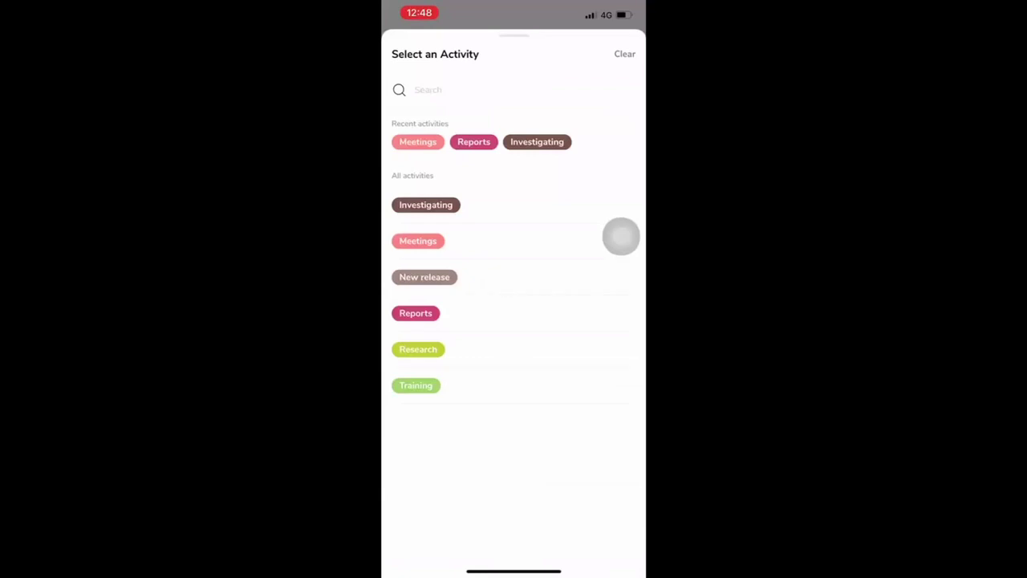
# Confirm a kiosk clock-in under the Investigating activity on Project Val
pyautogui.click(418, 240)
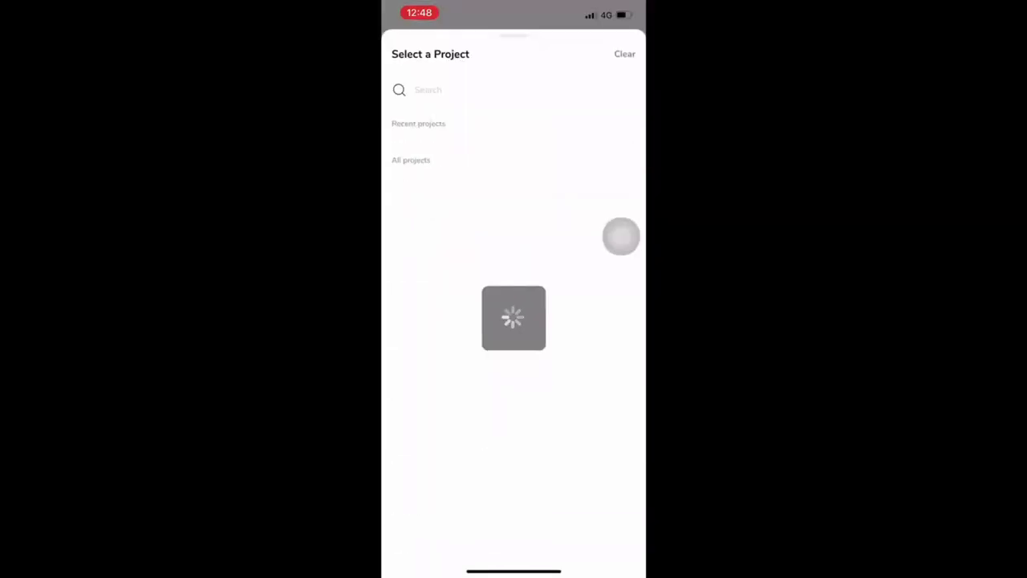
pyautogui.click(421, 240)
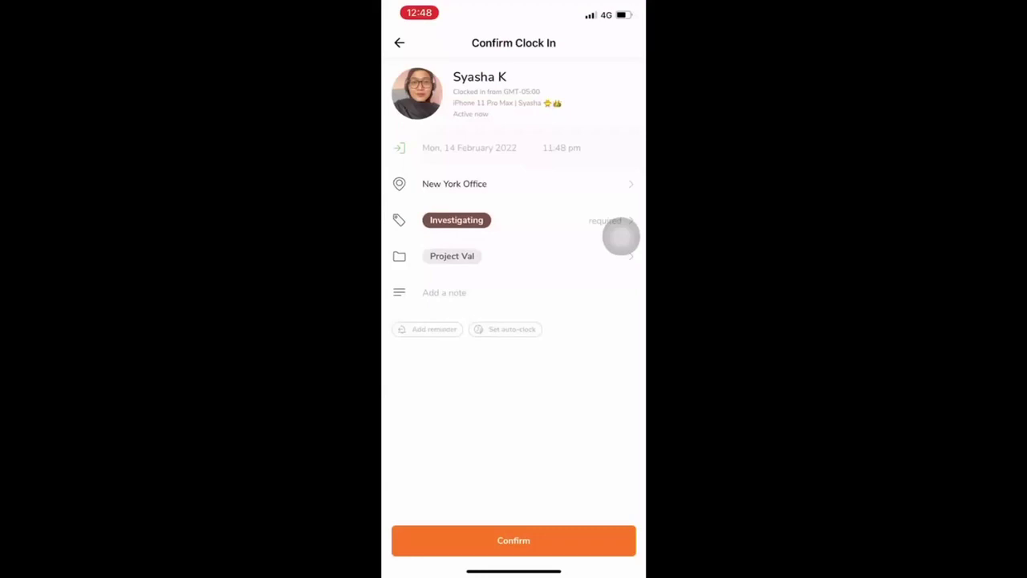
pyautogui.click(514, 540)
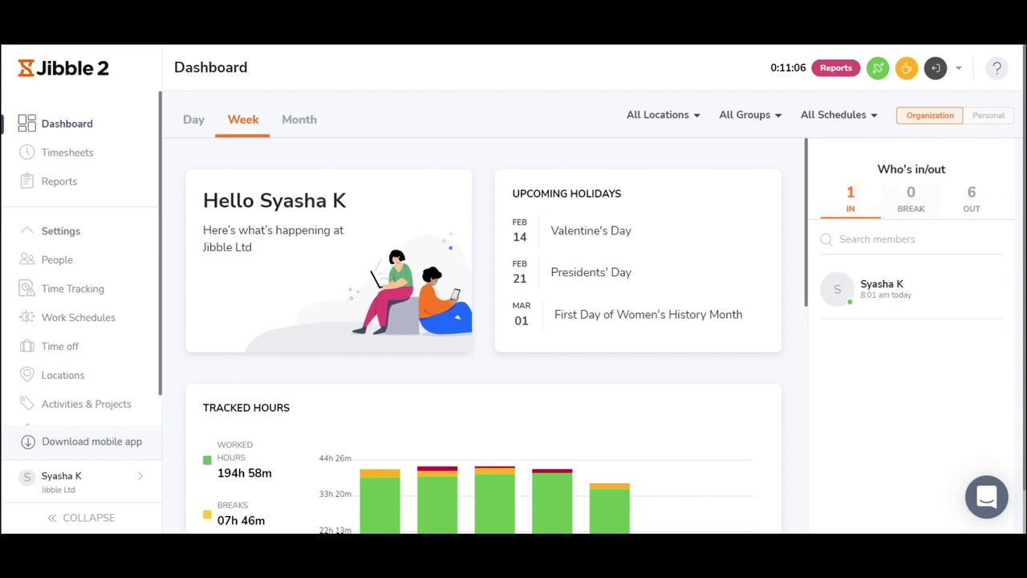
# Switch the running timer to Investigating and save, then go to Time Tracking settings
pyautogui.click(878, 69)
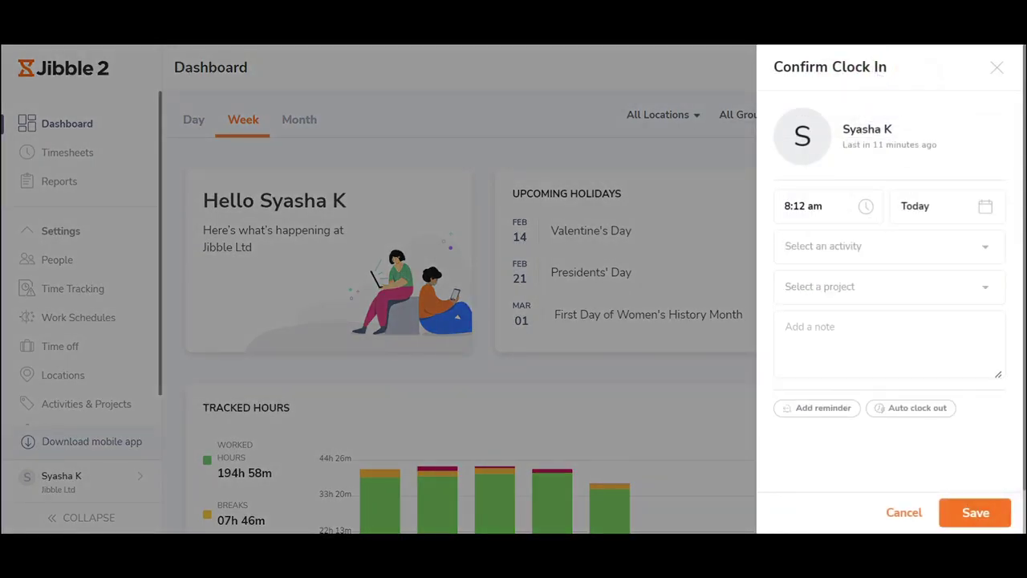
pyautogui.click(862, 245)
pyautogui.click(853, 292)
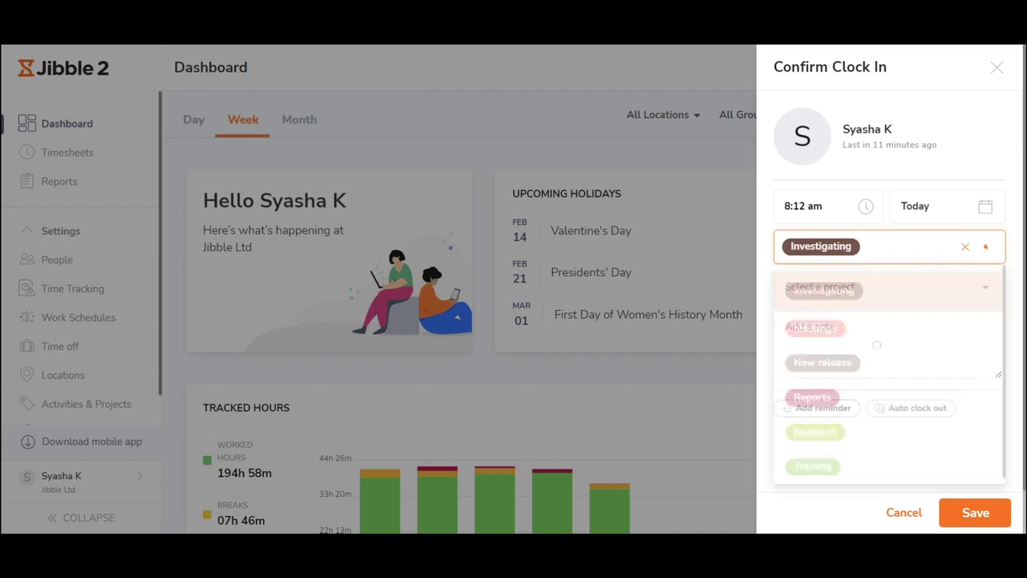
pyautogui.click(976, 513)
pyautogui.click(87, 289)
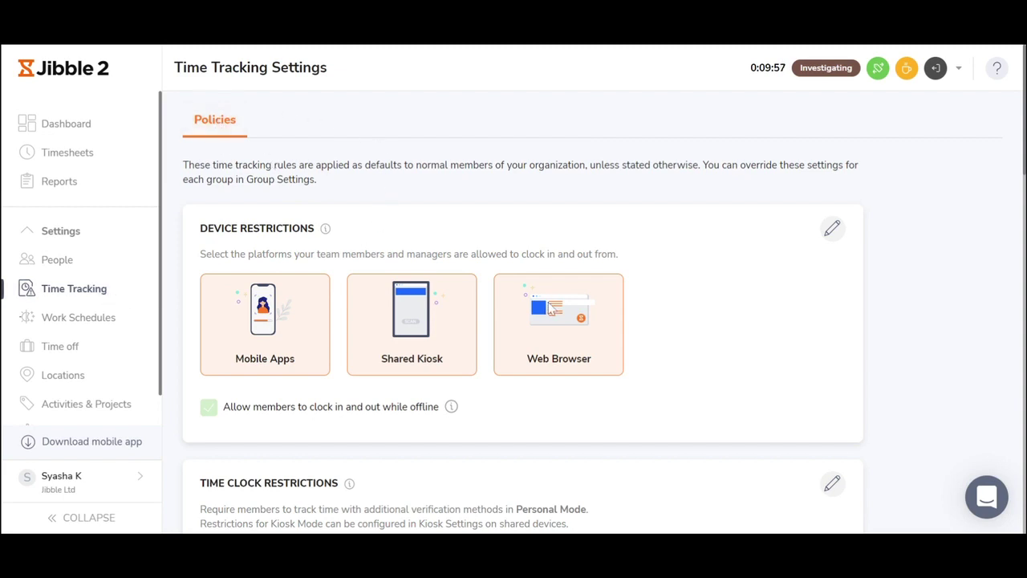
# Set Time Clock Restrictions to Custom, requiring location tracking with geofencing enabled
pyautogui.scroll(-5, 552, 310)
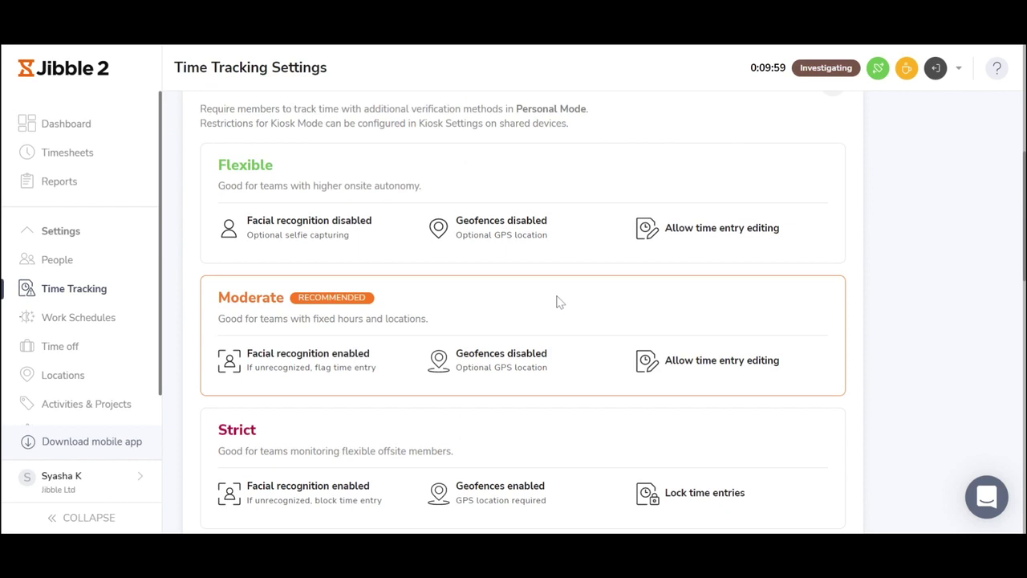
pyautogui.scroll(-1, 564, 288)
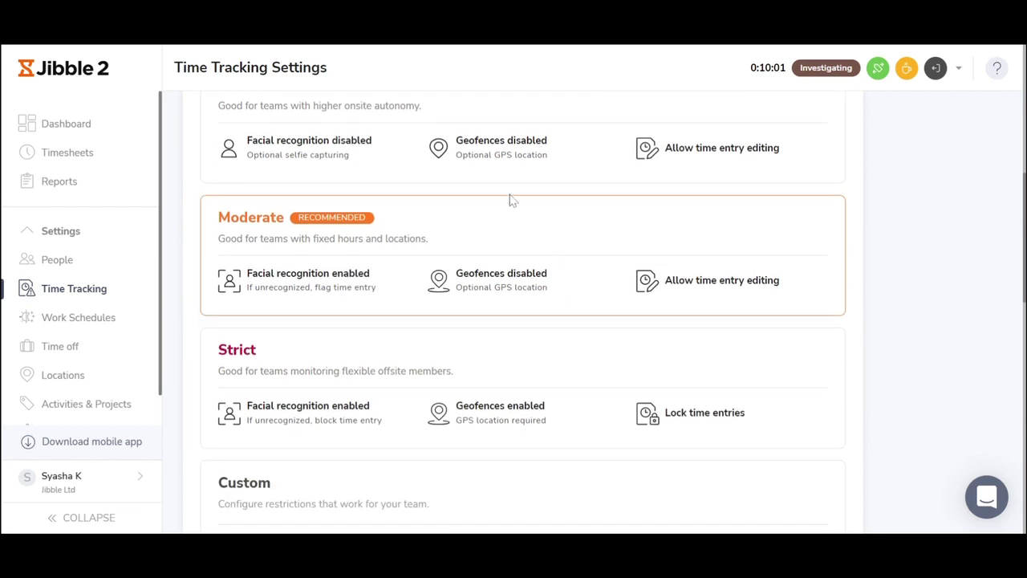
pyautogui.scroll(2, 337, 371)
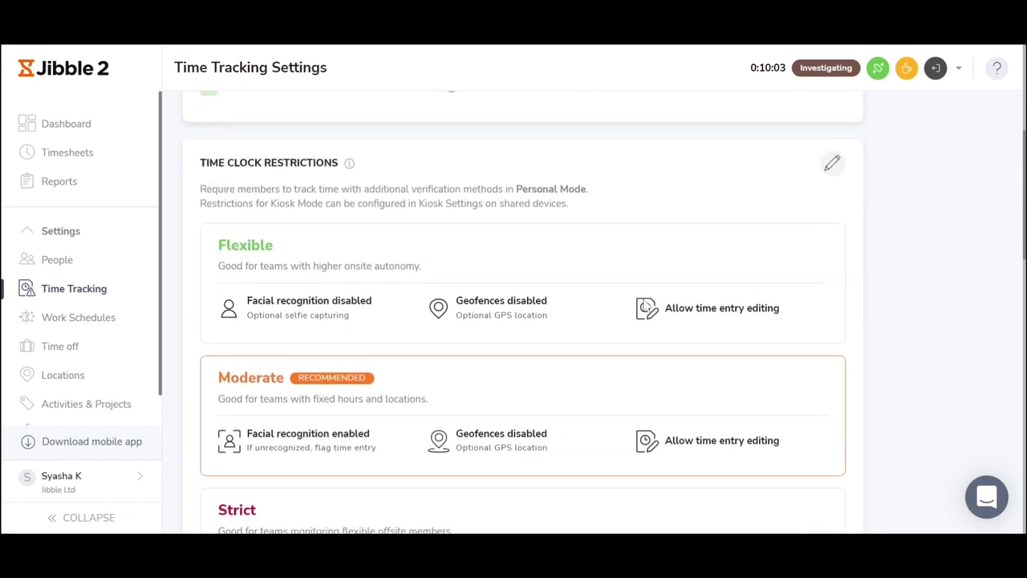
pyautogui.click(831, 165)
pyautogui.scroll(-3, 647, 289)
pyautogui.scroll(-1, 562, 309)
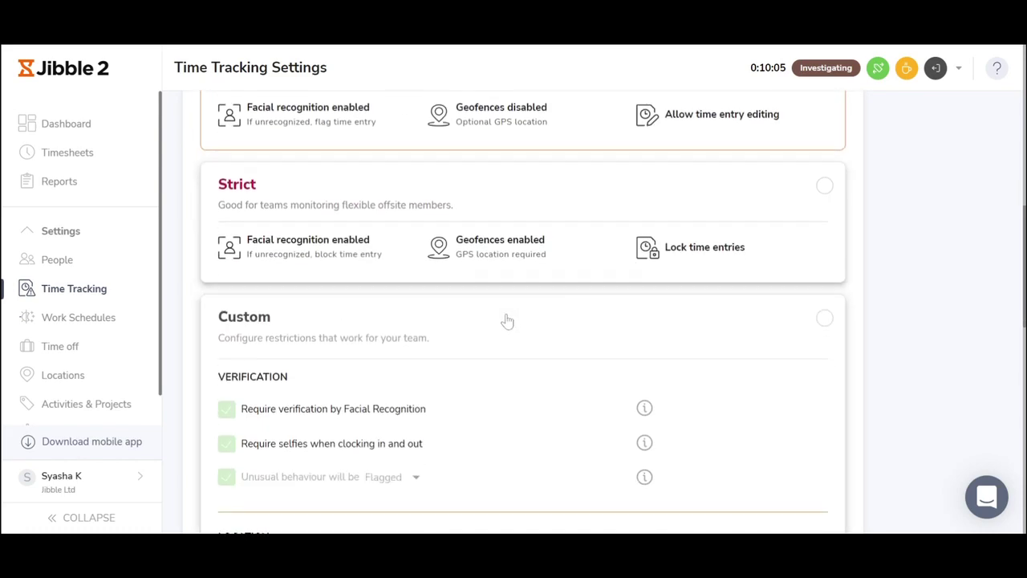
pyautogui.click(548, 349)
pyautogui.scroll(-2, 547, 348)
pyautogui.scroll(-2, 547, 348)
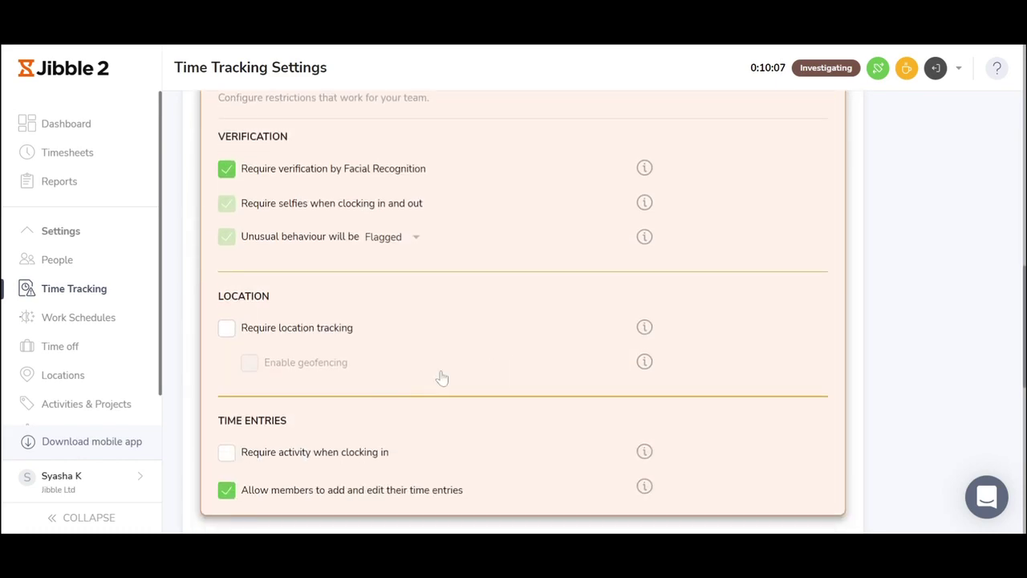
pyautogui.click(226, 248)
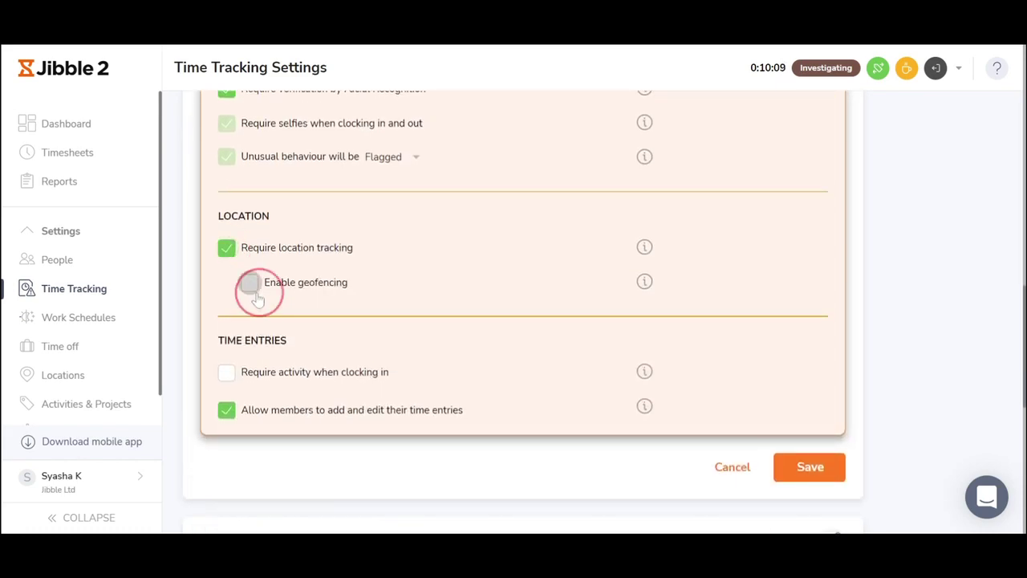
pyautogui.click(248, 283)
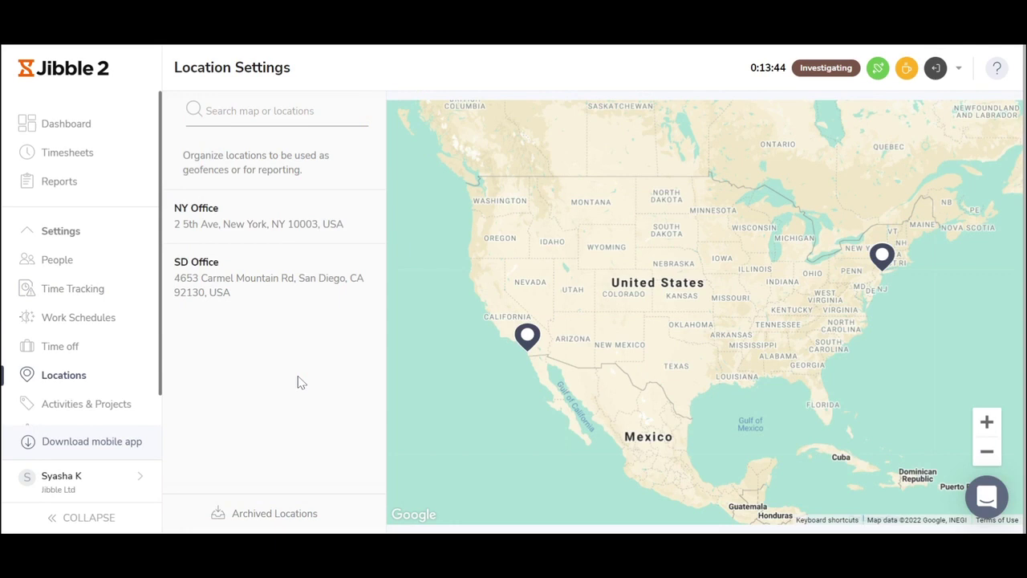
# Search the map for 'cen', select Central Park, New York, and edit that location
pyautogui.click(114, 378)
pyautogui.click(293, 109)
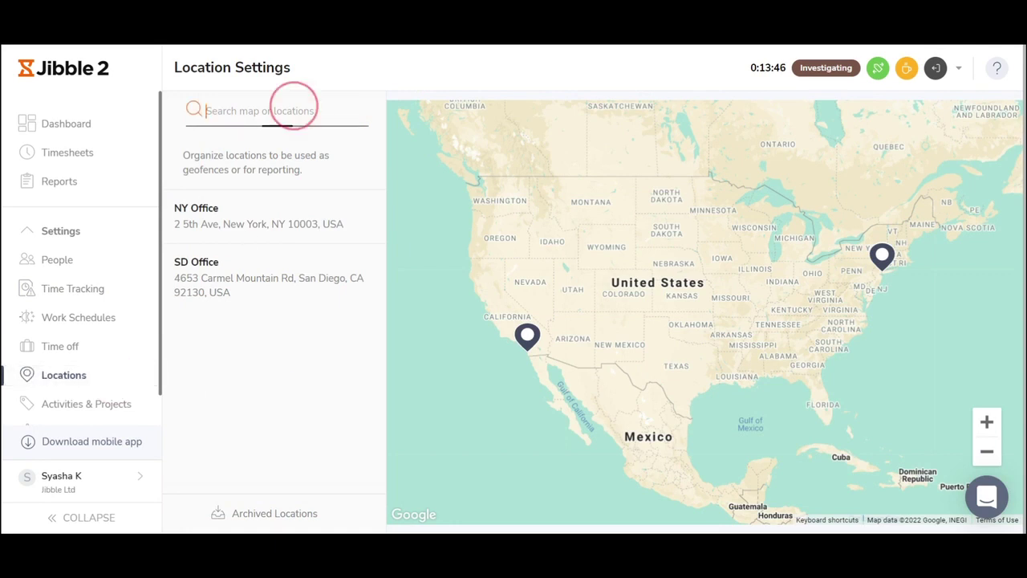
pyautogui.write('central park')
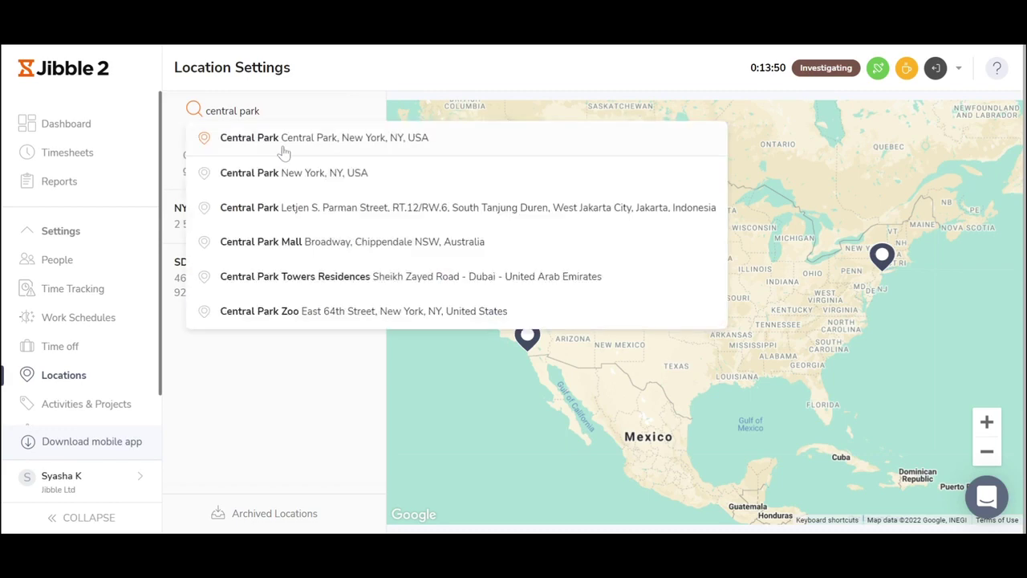
pyautogui.click(293, 144)
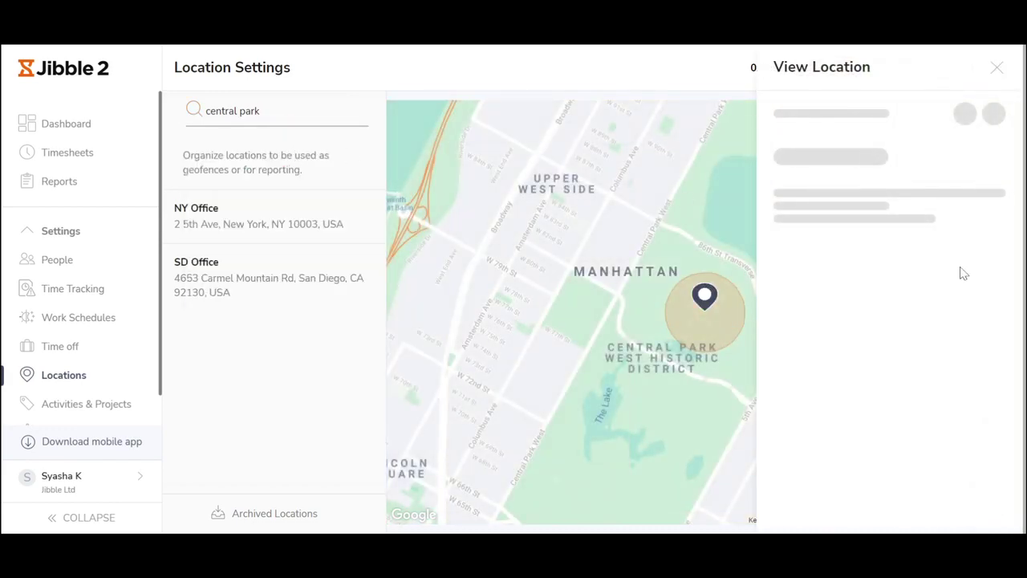
pyautogui.click(964, 113)
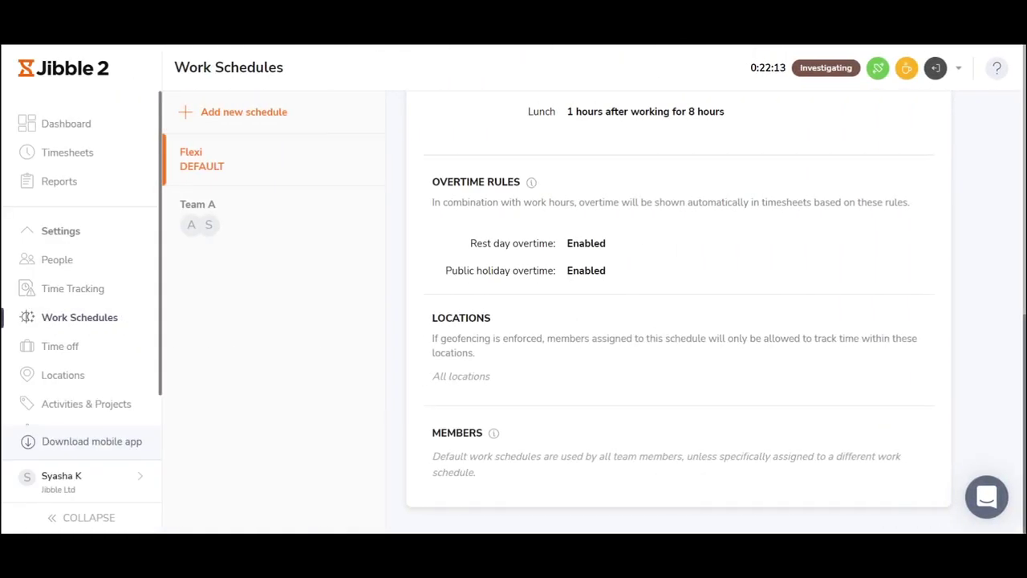
# Make the Flexi schedule a weekly arrangement and add a new break row
pyautogui.scroll(5, 635, 333)
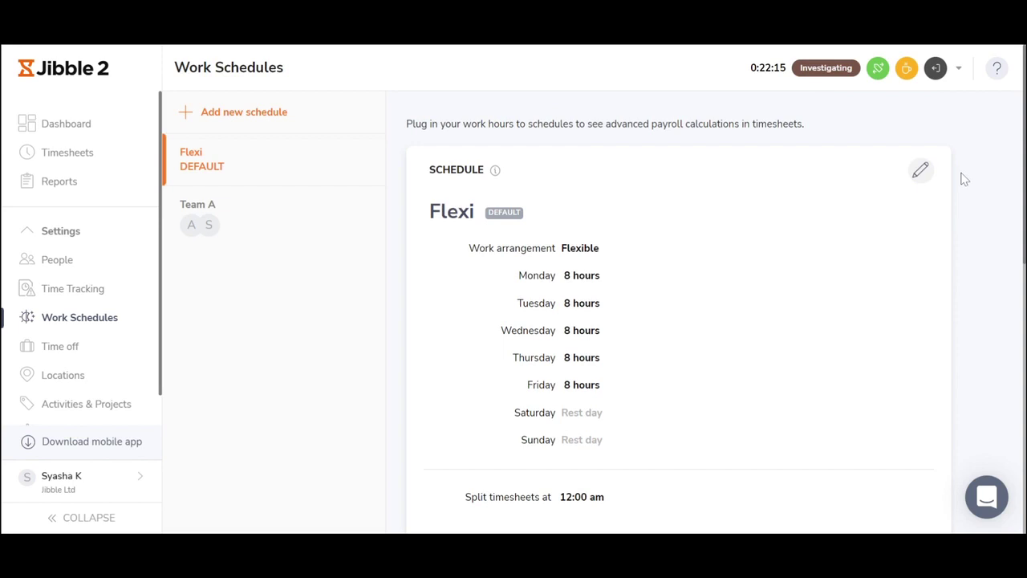
pyautogui.click(923, 171)
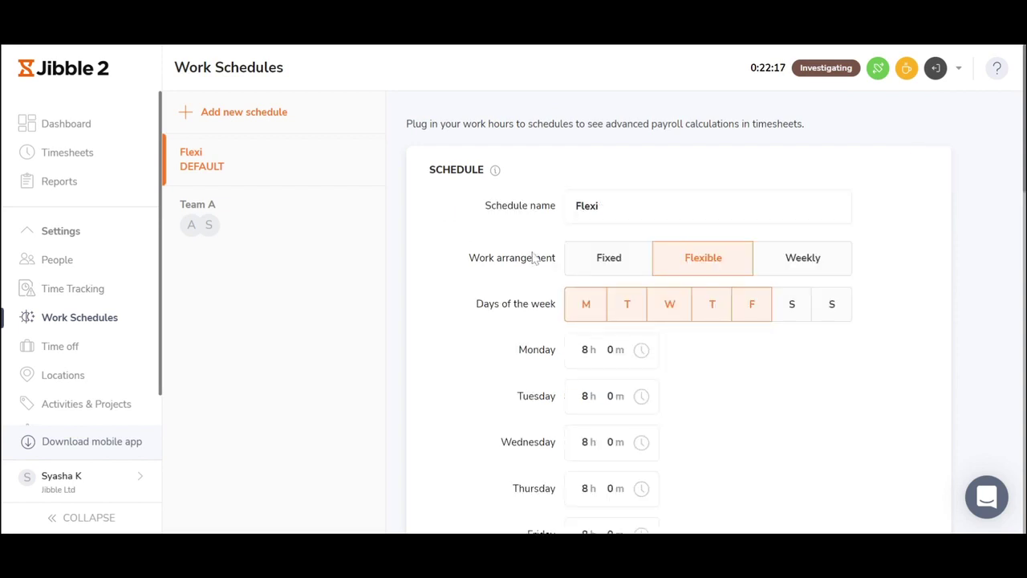
pyautogui.click(600, 271)
pyautogui.click(688, 268)
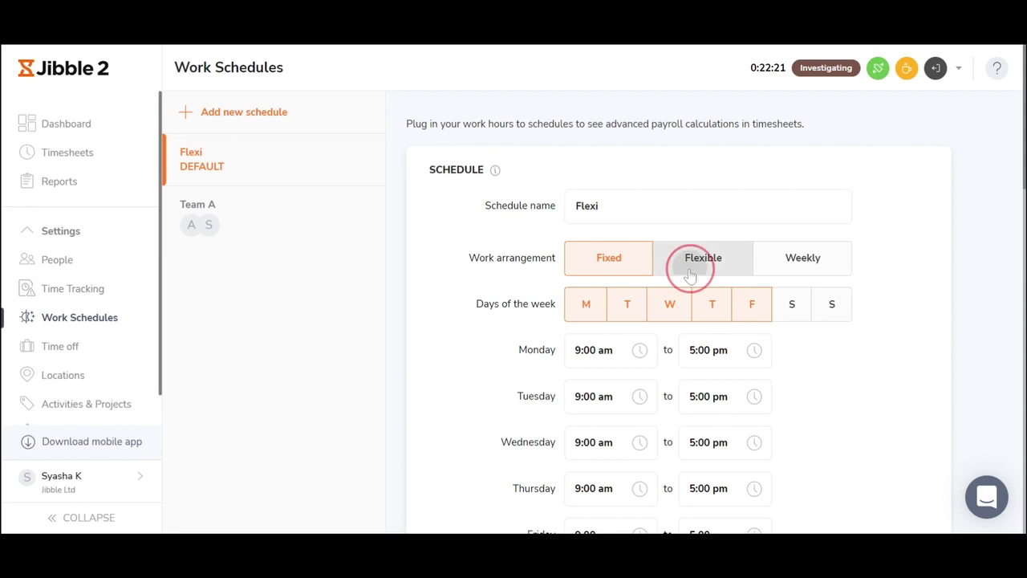
pyautogui.click(776, 263)
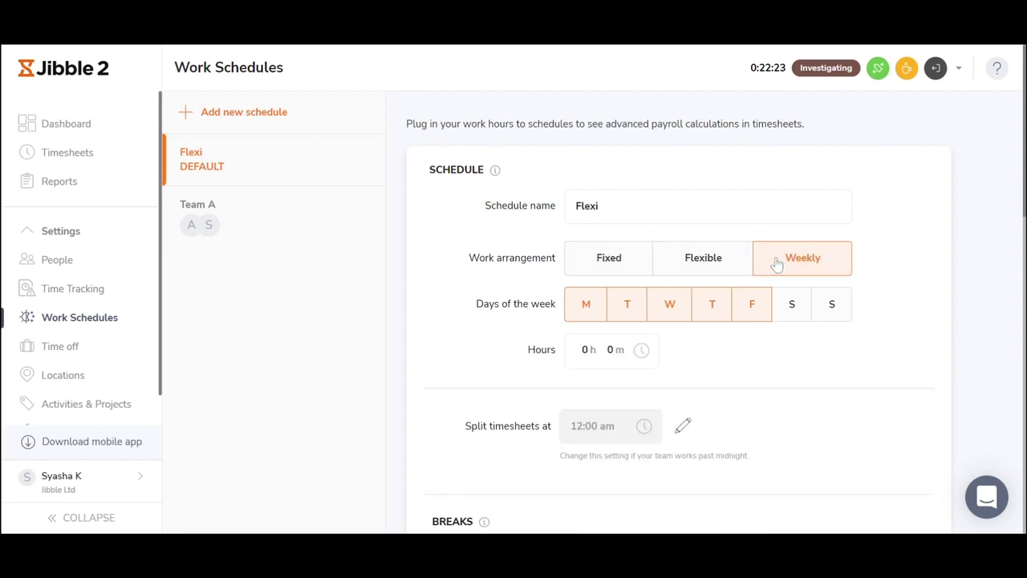
pyautogui.scroll(-4, 681, 294)
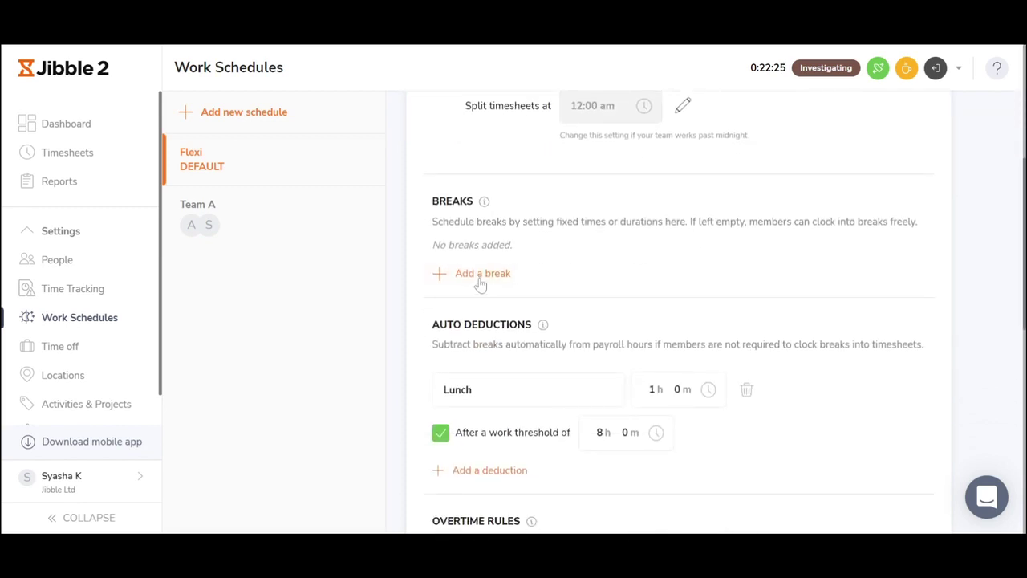
pyautogui.click(480, 274)
# Enable daily overtime based on time of day, starting from 9:00 pm
pyautogui.scroll(-2, 486, 281)
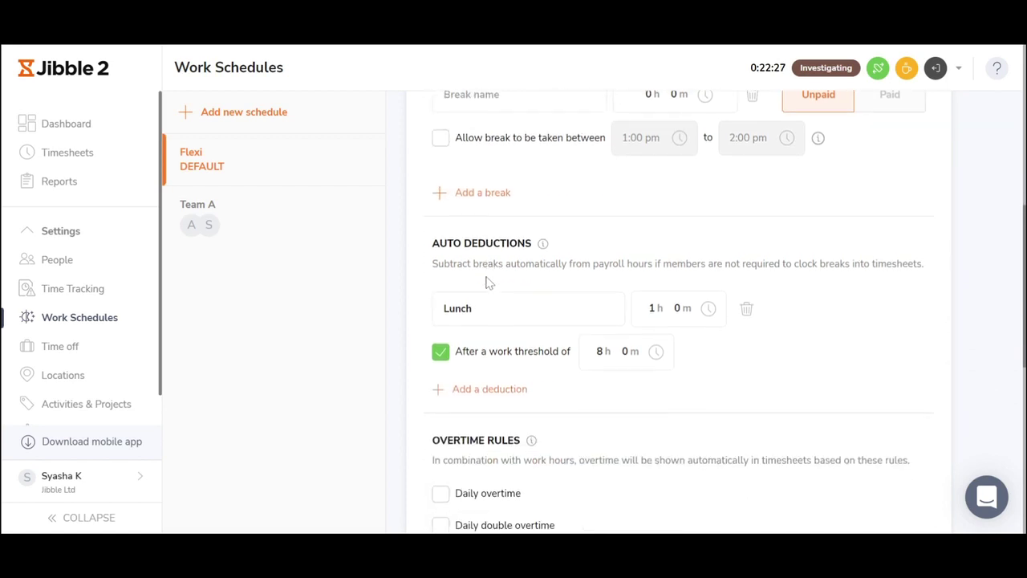
pyautogui.scroll(-3, 523, 270)
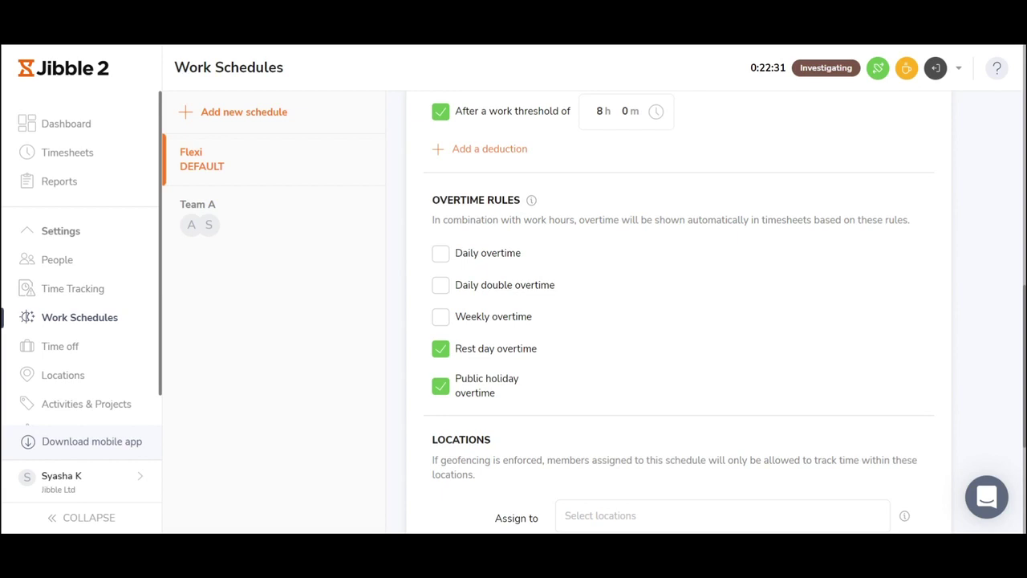
pyautogui.click(441, 253)
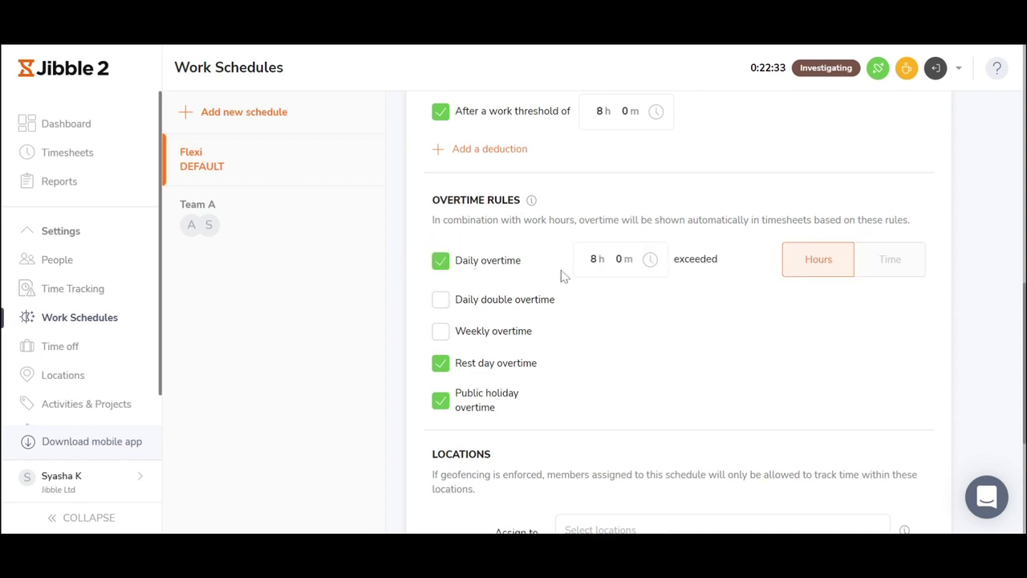
pyautogui.click(915, 272)
pyautogui.click(642, 269)
pyautogui.click(650, 319)
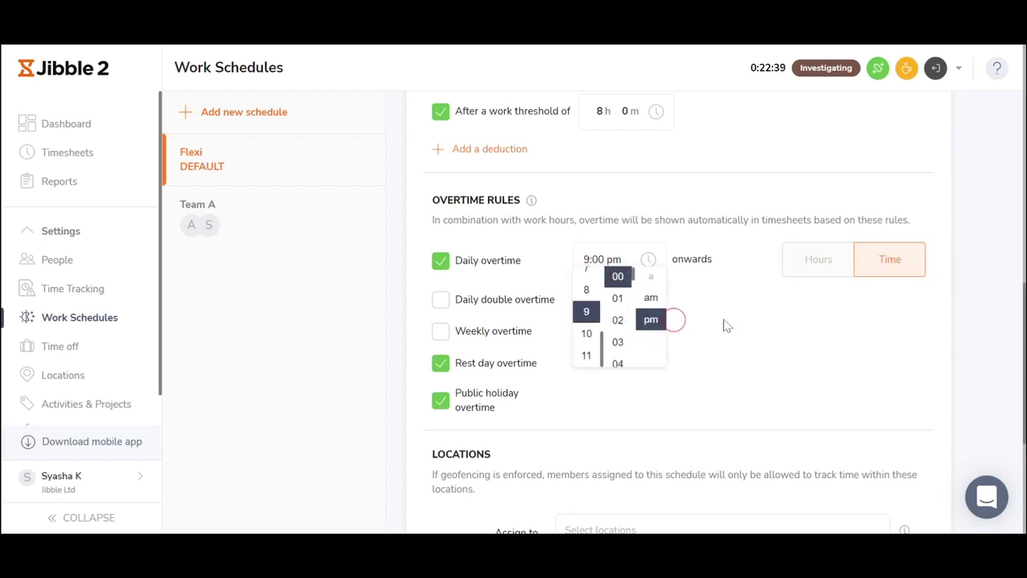
pyautogui.click(749, 332)
pyautogui.scroll(-3, 753, 331)
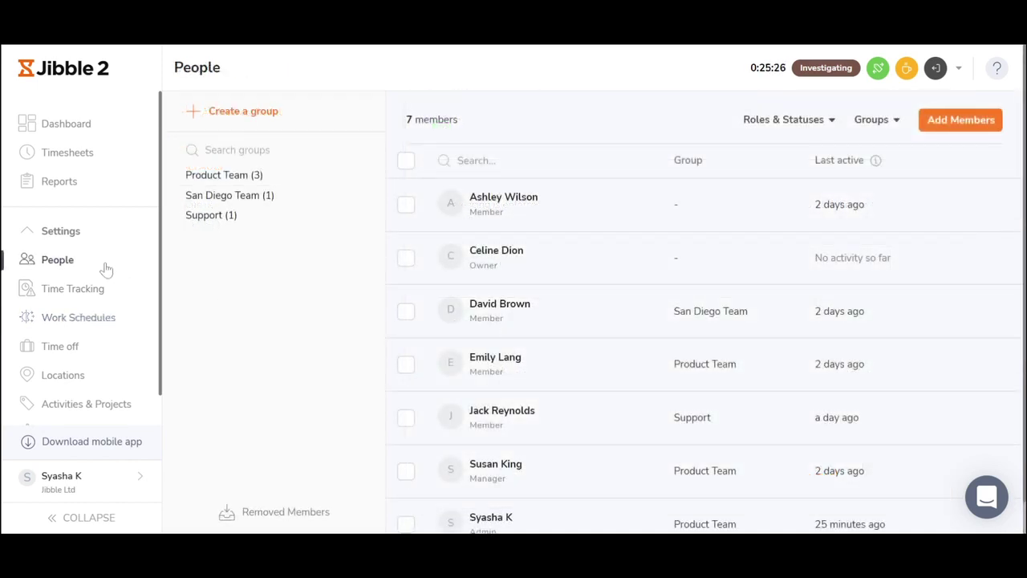
# Go to People and close the Add Members panel without adding anyone
pyautogui.click(106, 268)
pyautogui.click(965, 122)
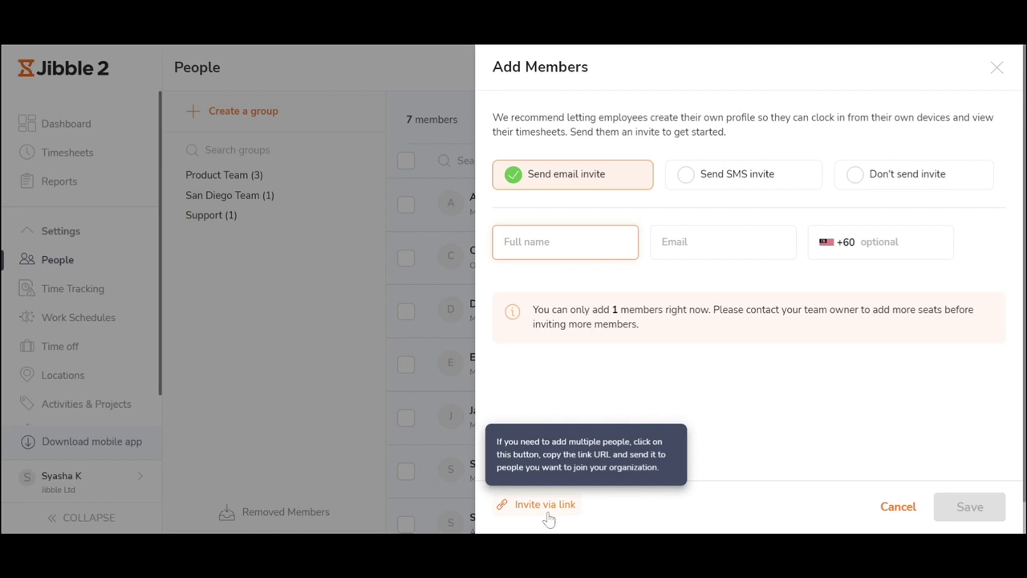
pyautogui.click(997, 68)
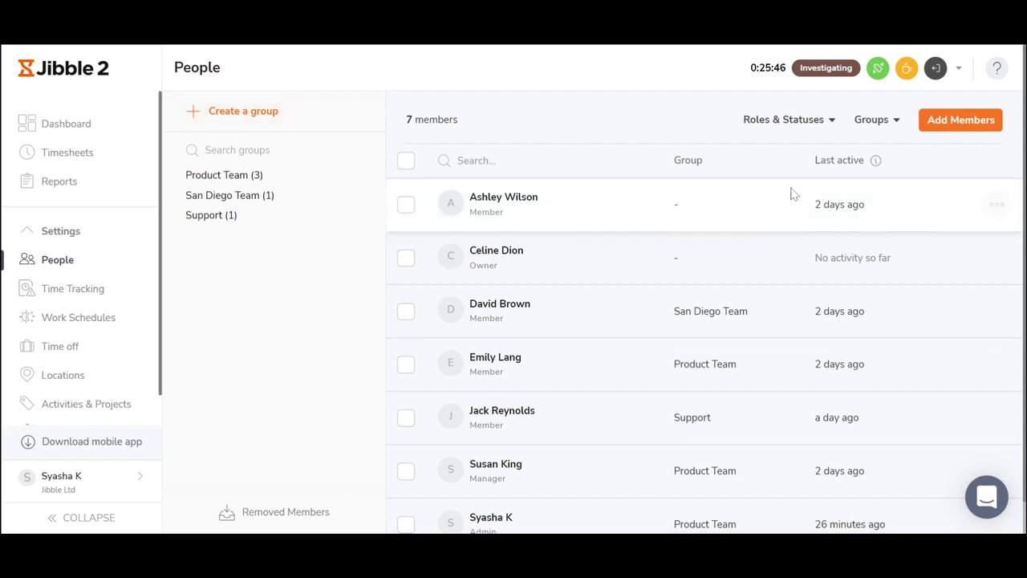
# Bring up the role selection for the first member through its options menu
pyautogui.moveTo(821, 183)
pyautogui.click(996, 204)
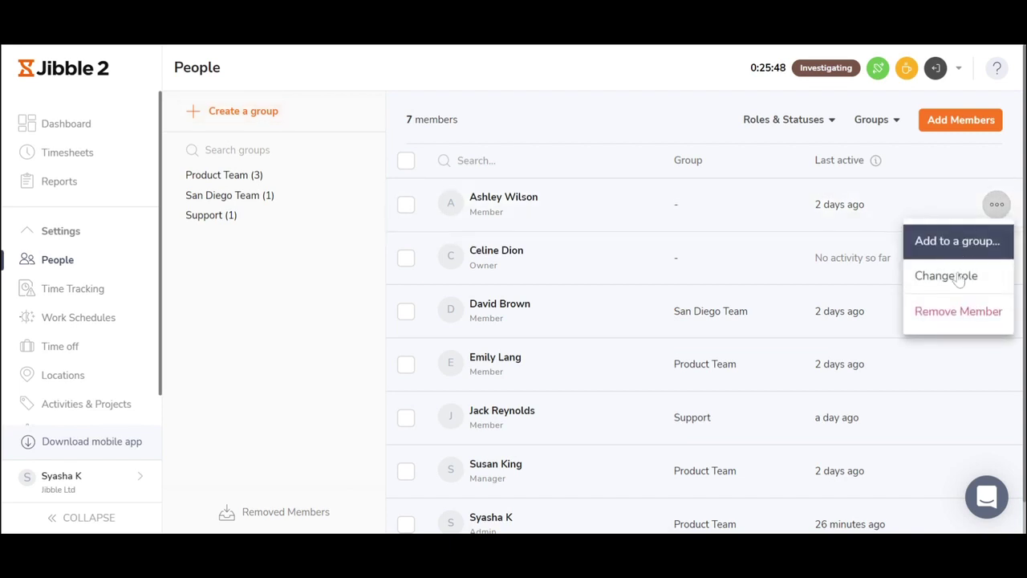
pyautogui.click(987, 280)
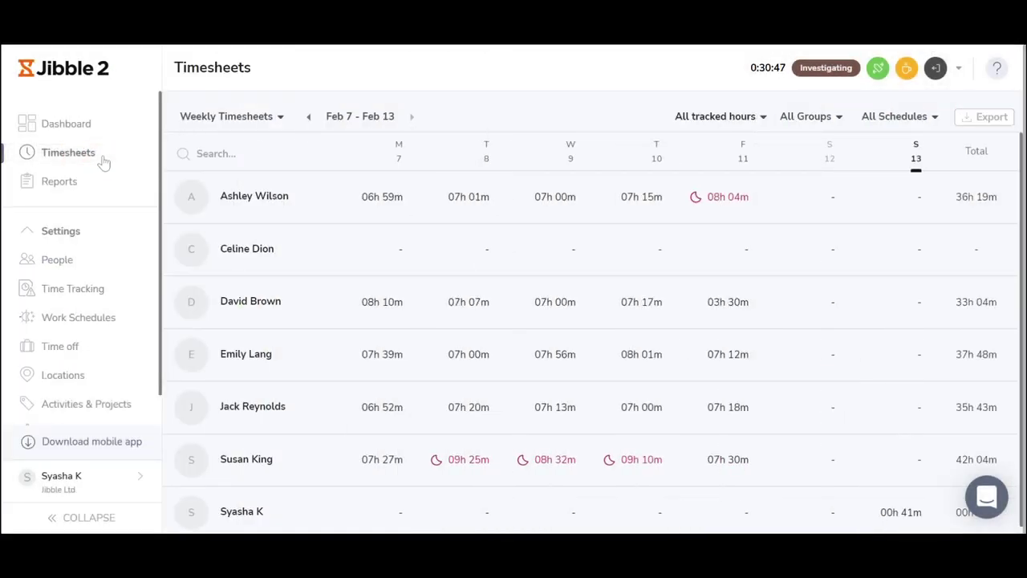
# Review the period, group and tracked-hours filters, keeping the Feb 7 – Feb 13 weekly view
pyautogui.click(229, 127)
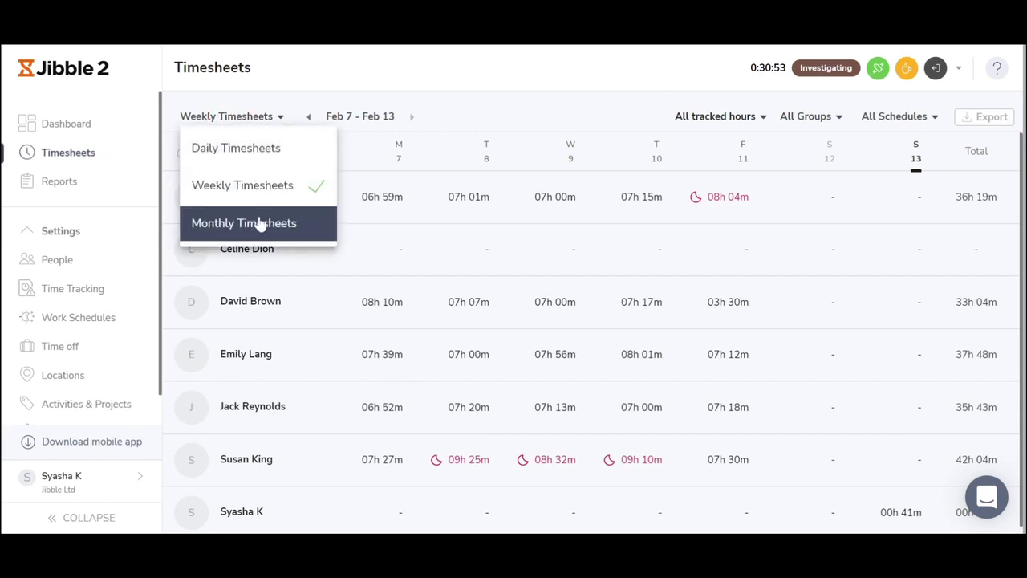
pyautogui.click(544, 124)
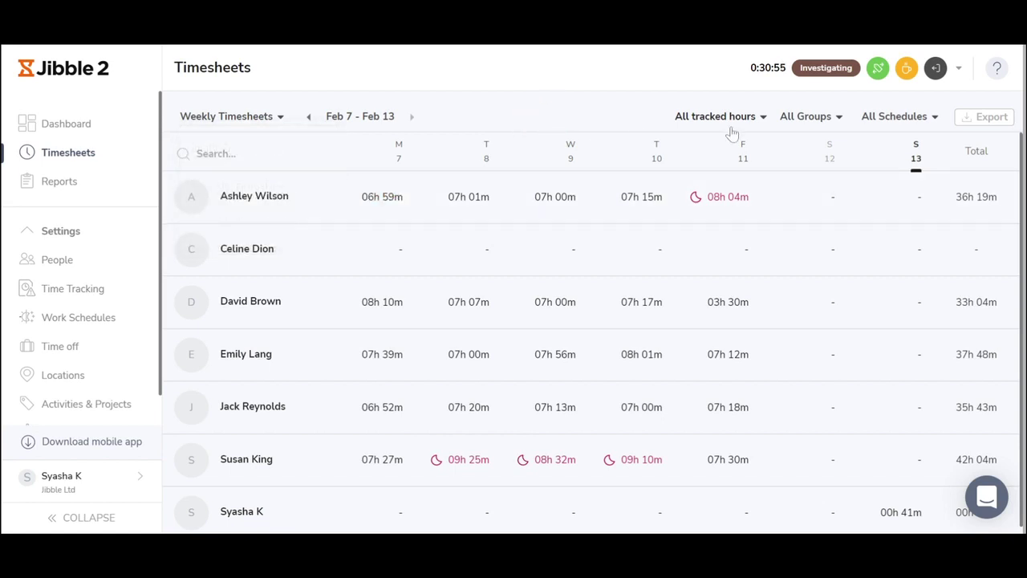
pyautogui.click(823, 118)
pyautogui.click(749, 126)
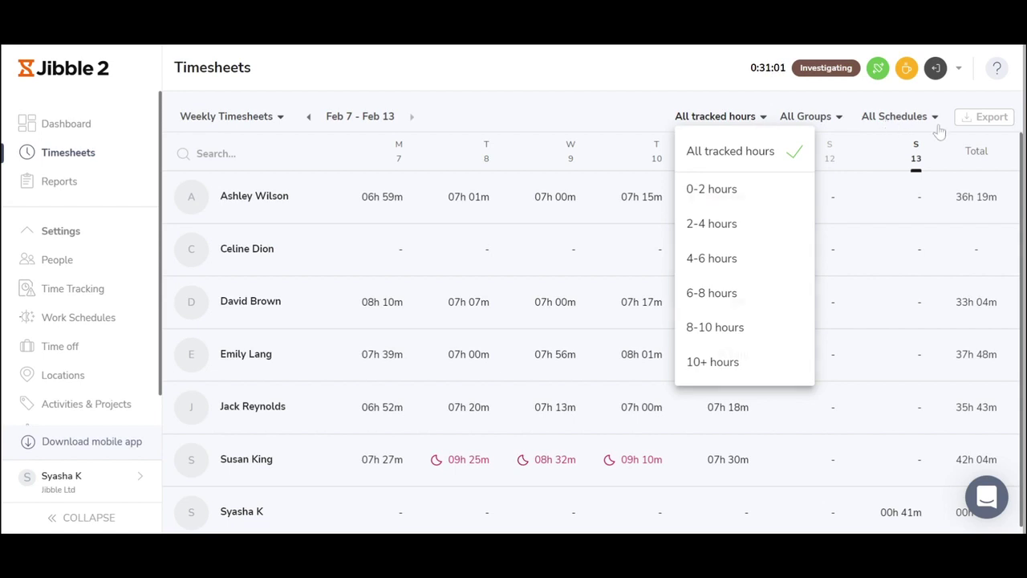
pyautogui.click(986, 116)
# Choose XLS in the weekly timesheet export settings, then cancel without exporting
pyautogui.click(986, 117)
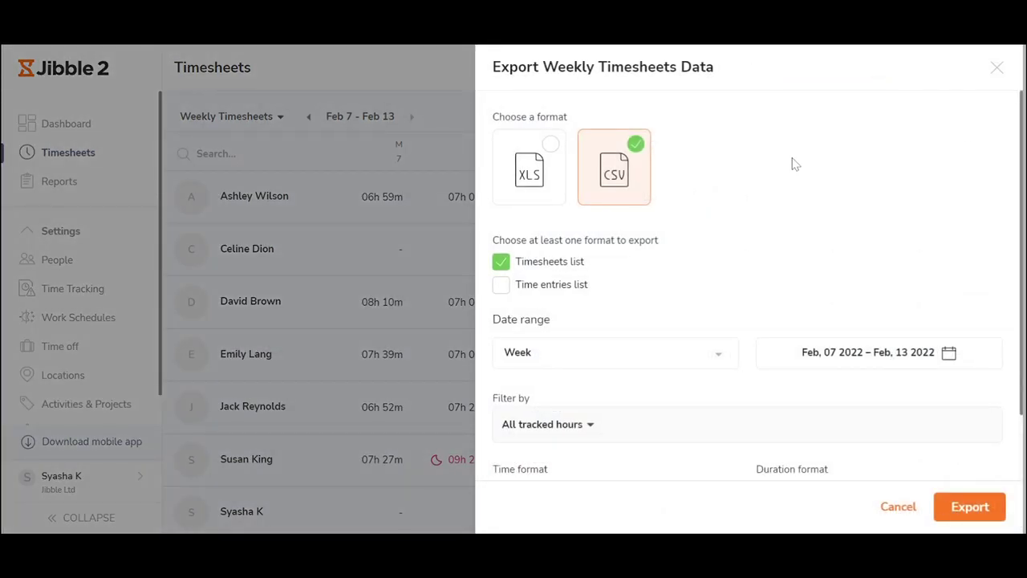
pyautogui.click(523, 184)
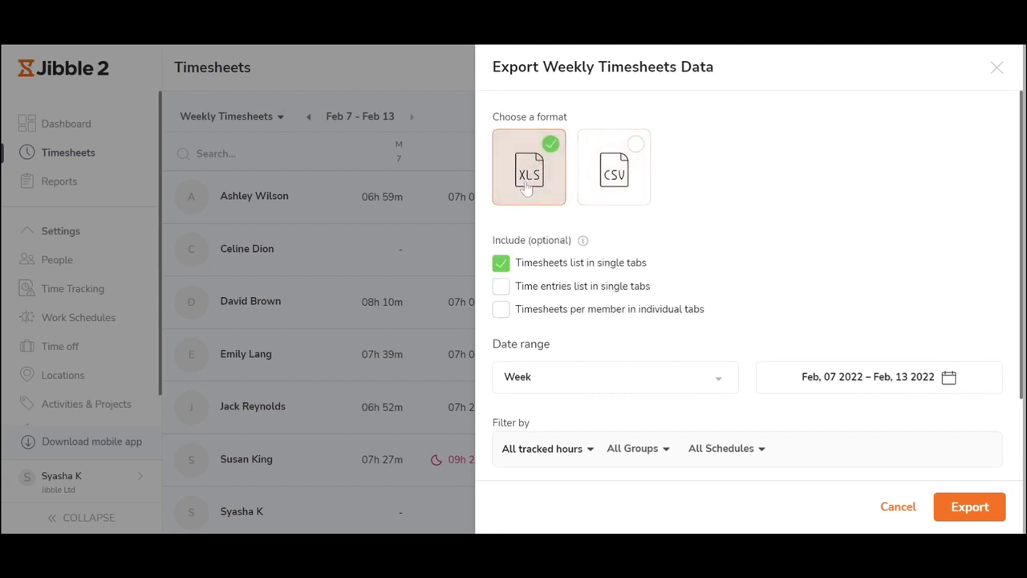
pyautogui.click(900, 510)
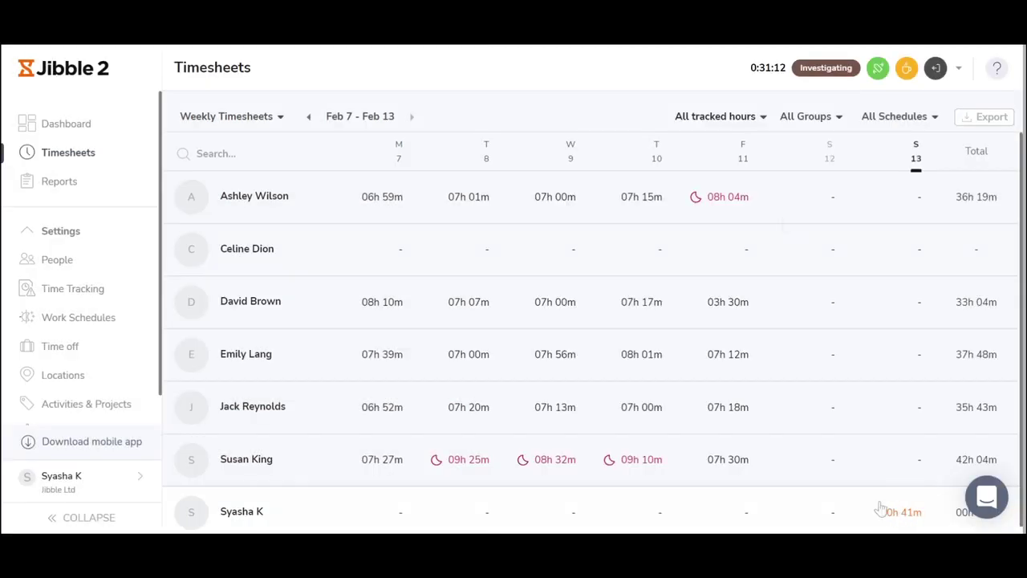
# Open the first member's Fri 11 Feb 08h 04m time entries and scroll through the weekly summary
pyautogui.click(742, 207)
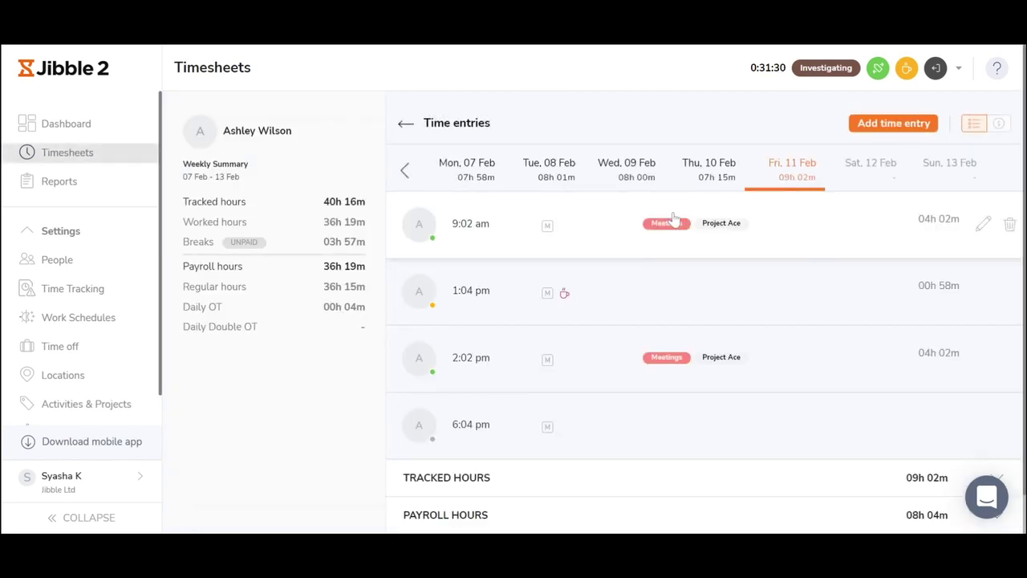
pyautogui.scroll(-1, 654, 289)
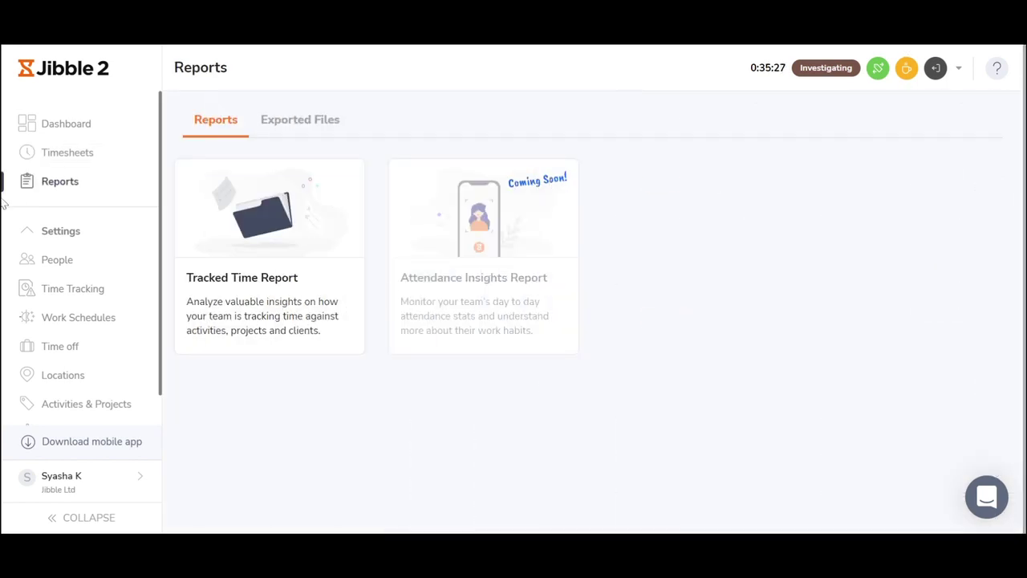
# Go to Reports, look at the Exported Files list, then return to the available reports
pyautogui.click(73, 193)
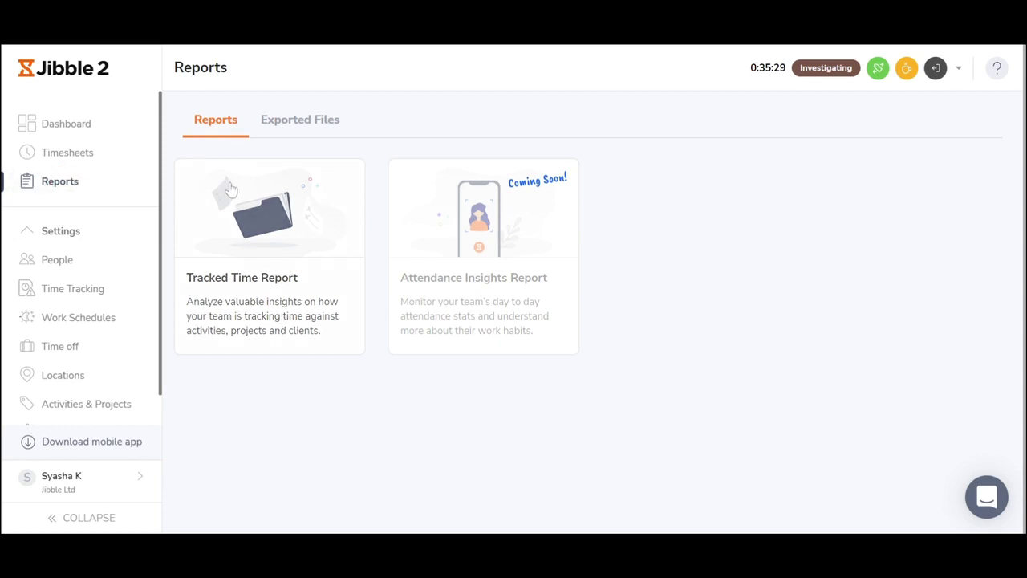
pyautogui.click(332, 125)
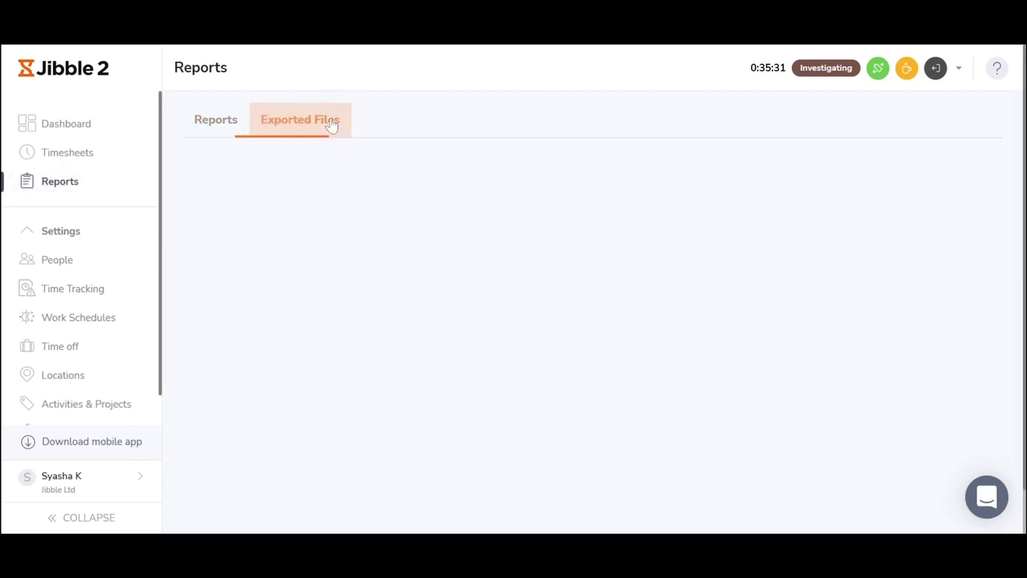
pyautogui.click(223, 120)
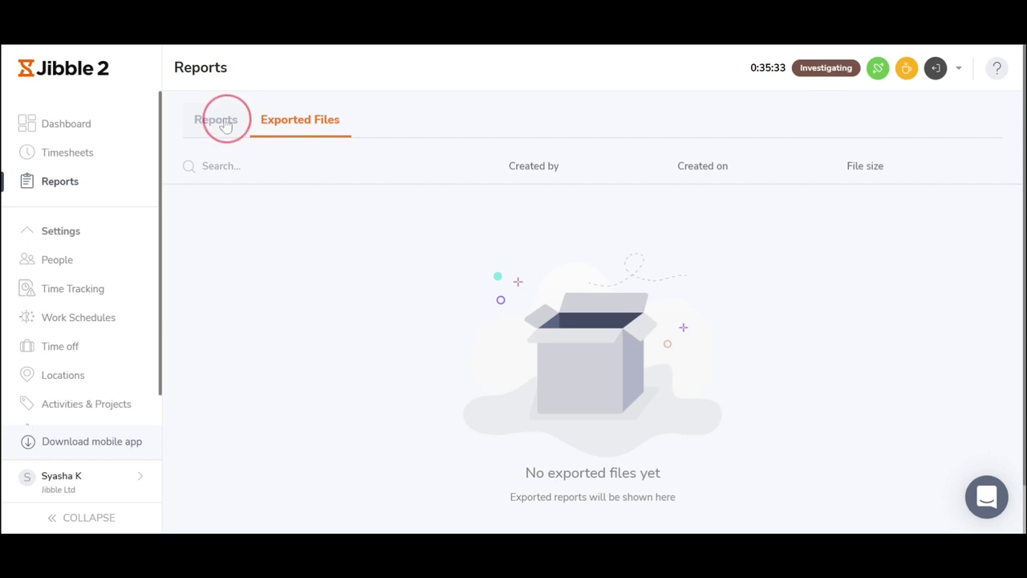
# Open the Tracked Time Report for Feb 07 – Feb 13 and group it by Member
pyautogui.click(301, 239)
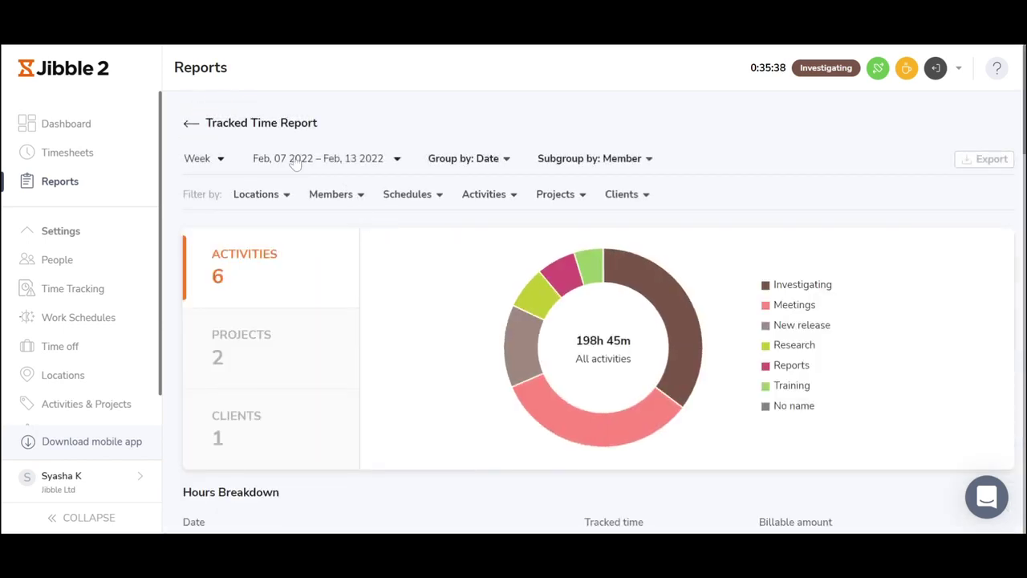
pyautogui.click(198, 160)
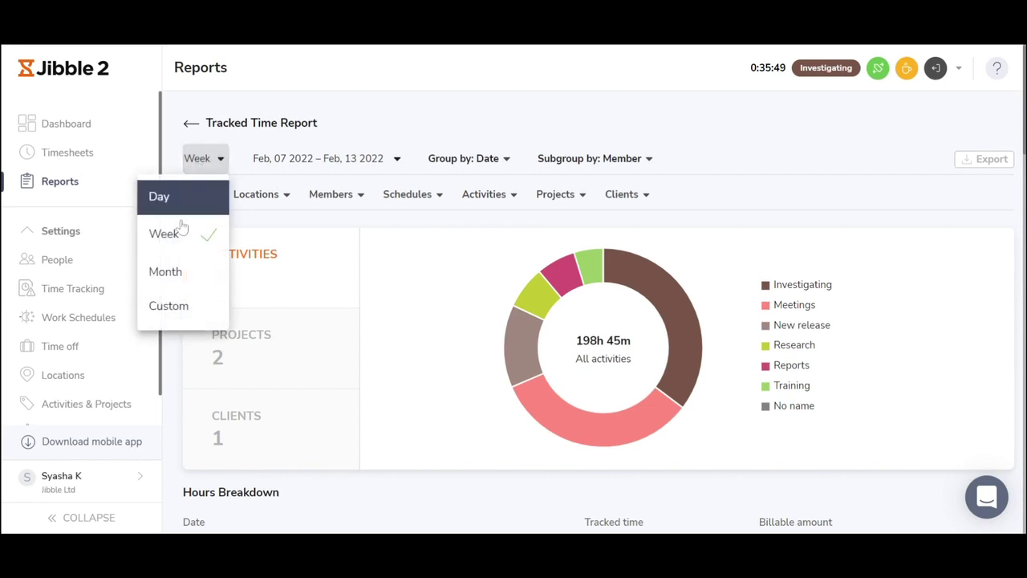
pyautogui.click(485, 160)
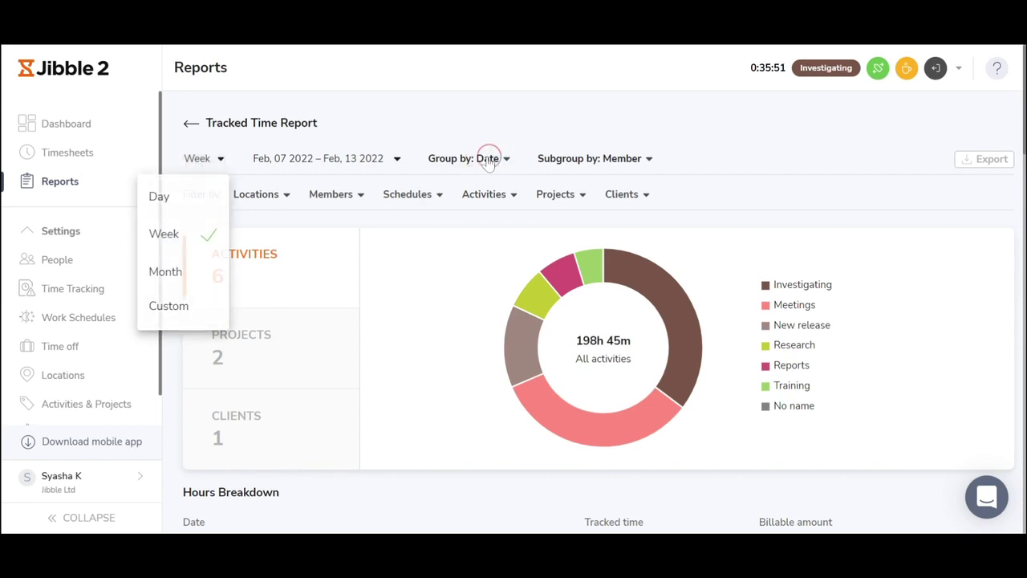
pyautogui.click(474, 229)
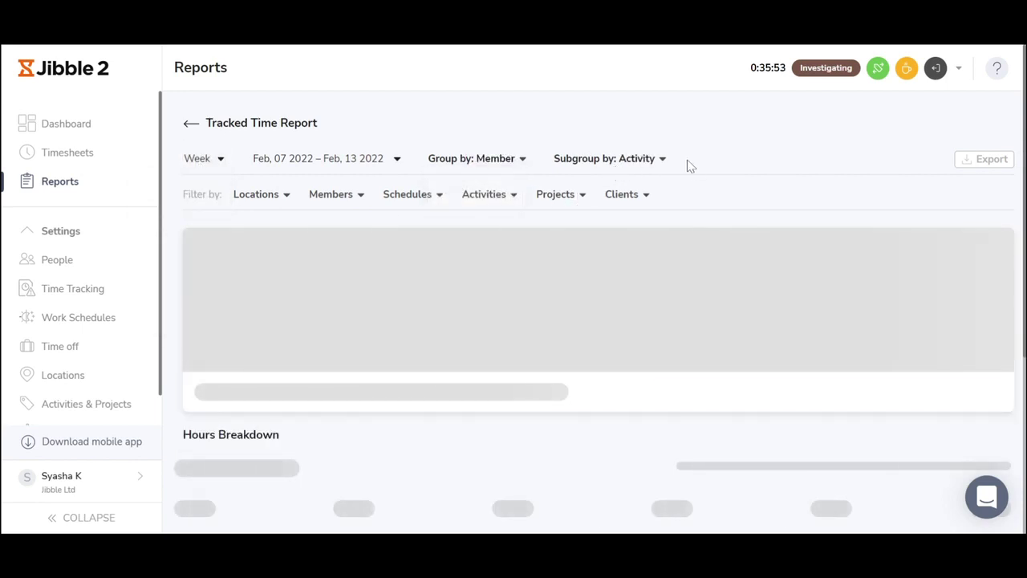
# Pick XLS for the report export, cancel it, and scroll down to the per-member Hours Breakdown
pyautogui.click(966, 164)
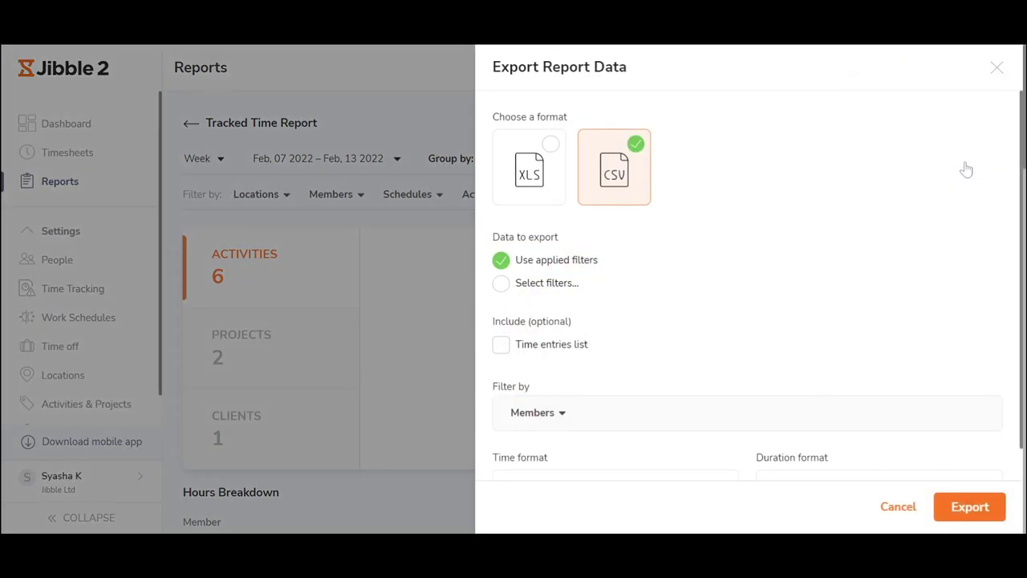
pyautogui.click(533, 190)
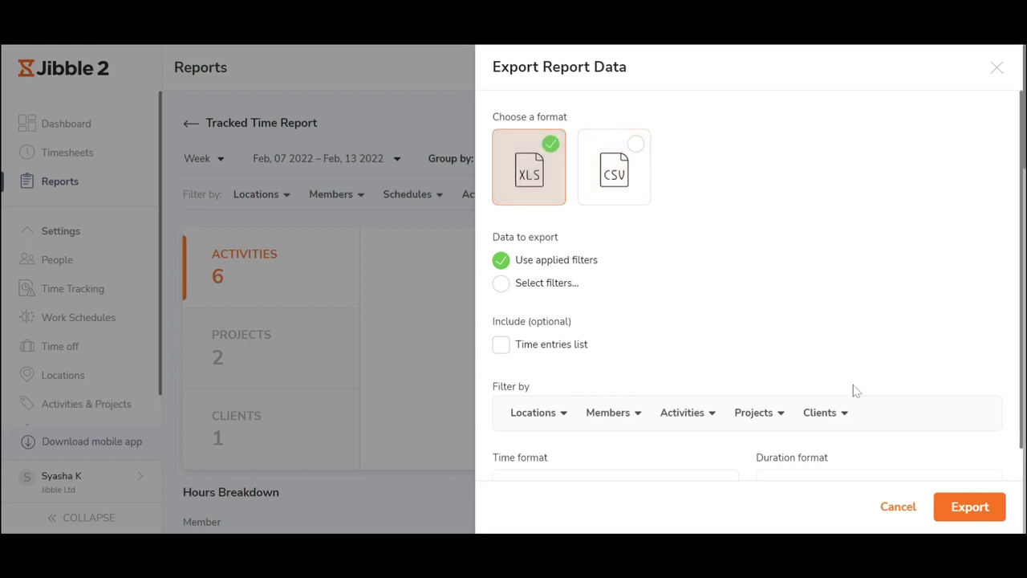
pyautogui.click(897, 507)
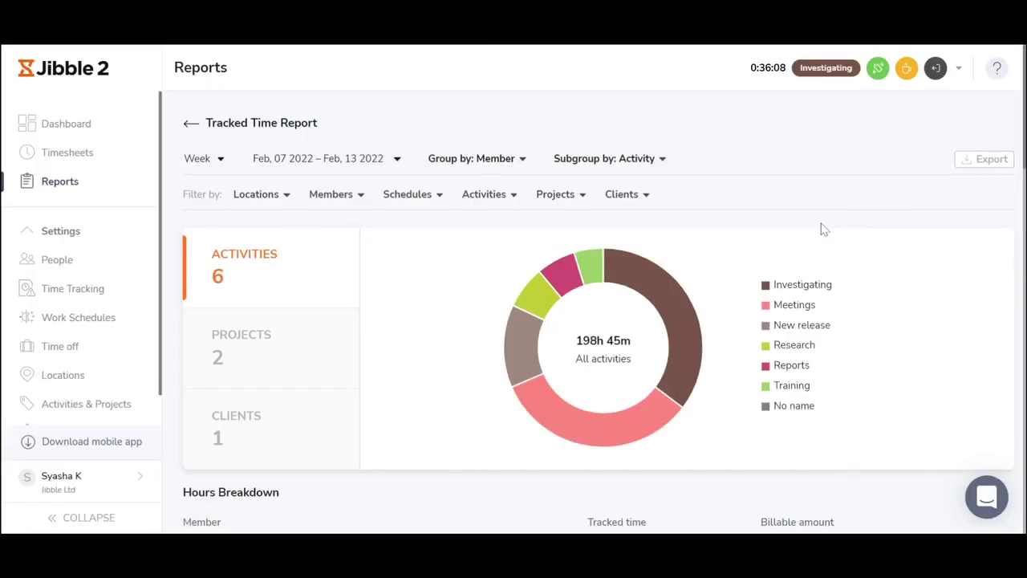
pyautogui.scroll(-4, 773, 250)
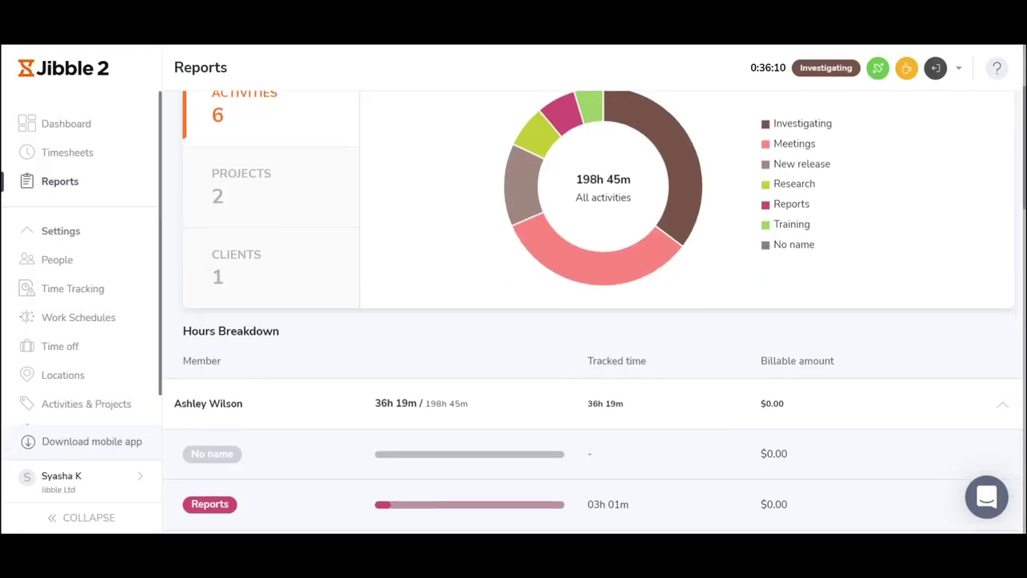
pyautogui.scroll(-1, 772, 252)
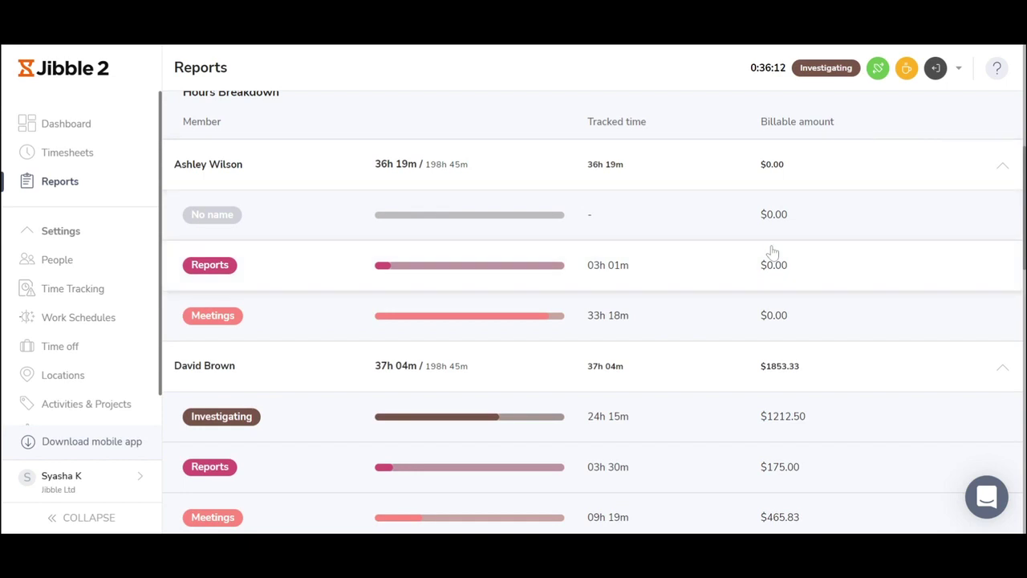